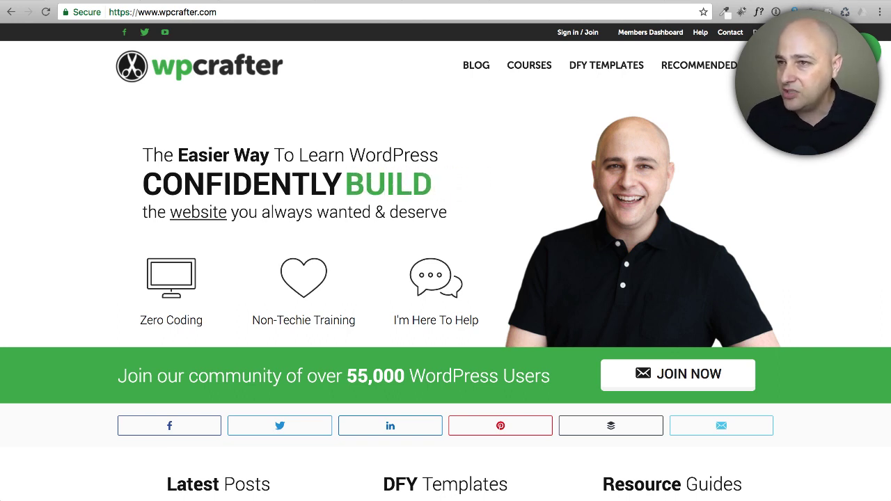
Step: Open the ProjectHuddle website and examine its one-year cost comparison with competing services
left_click(347, 1)
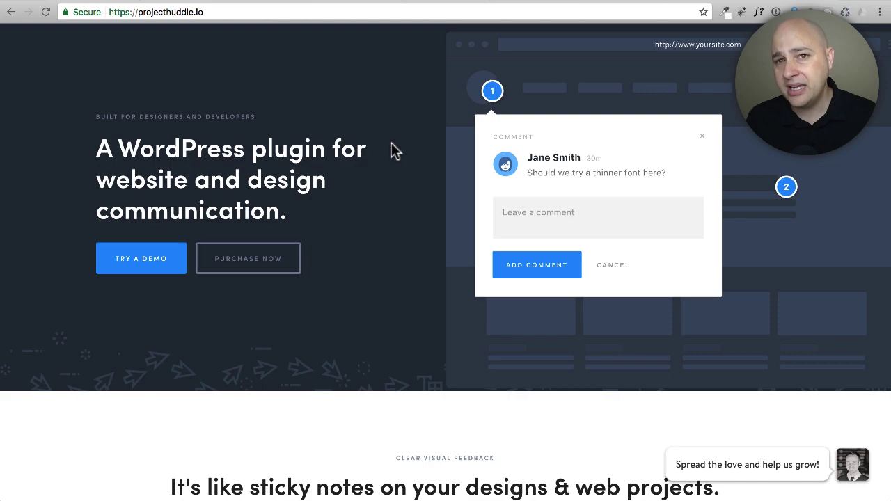
scroll(371, 153, "down", 15)
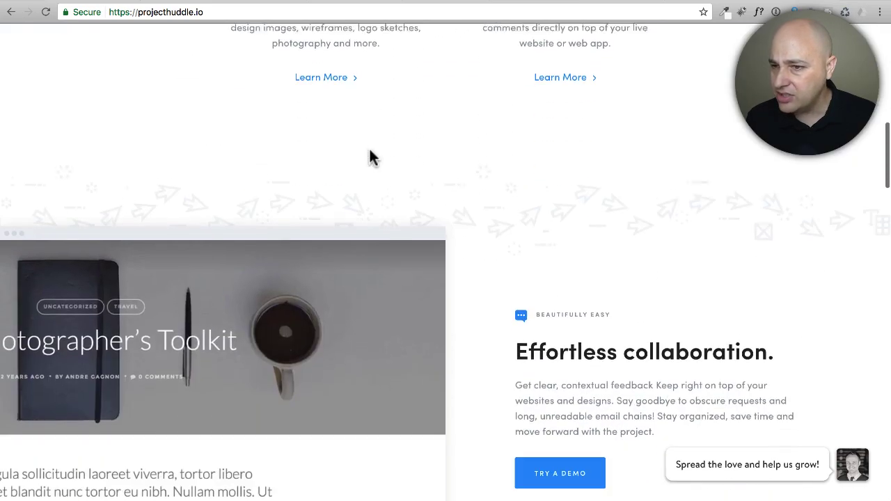
scroll(371, 157, "down", 10)
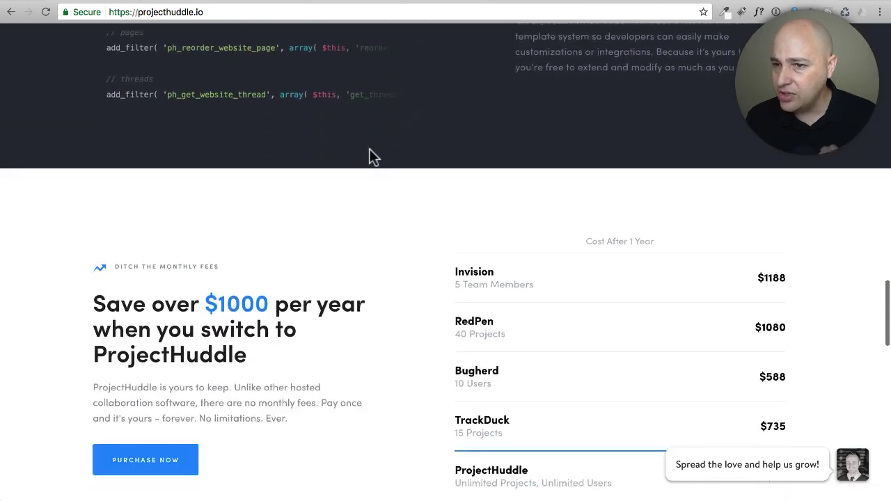
scroll(372, 157, "down", 3)
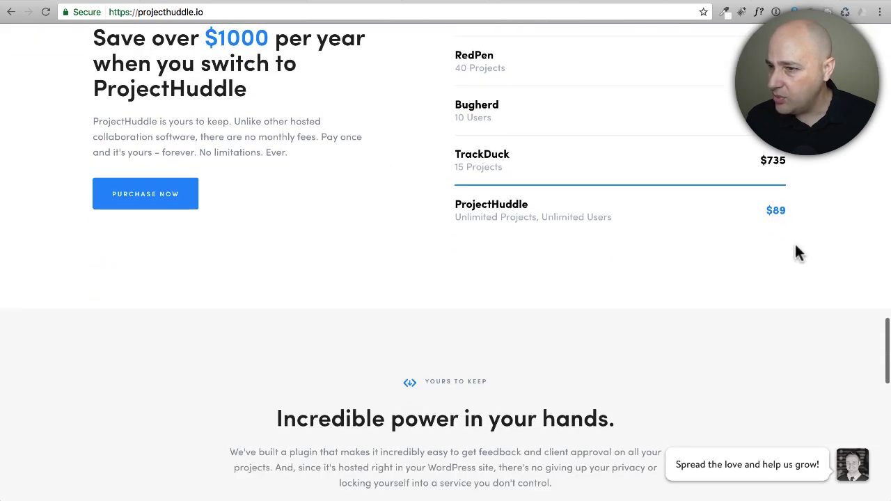
left_click_drag(794, 214, 754, 207)
left_click(647, 234)
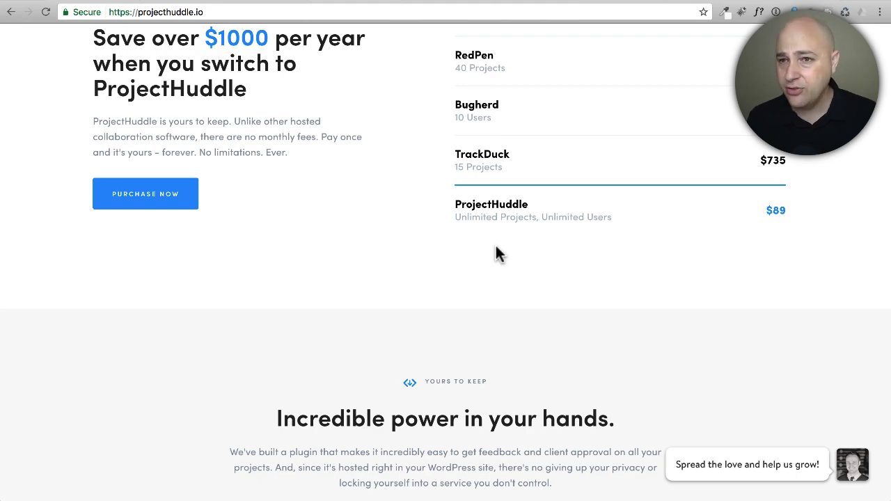
Step: Review the ProjectHuddle home page sections on visual feedback, collaboration, and self-hosted branding
scroll(428, 254, "up", 20)
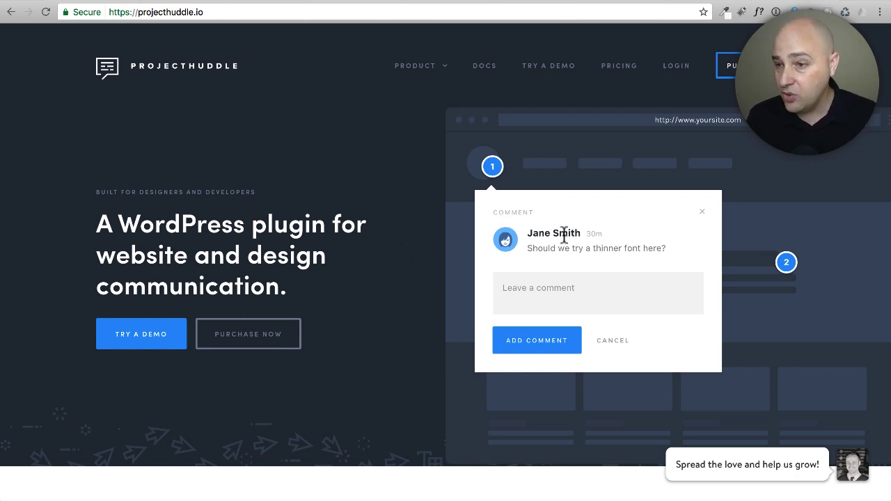
scroll(565, 236, "down", 1)
scroll(564, 235, "down", 1)
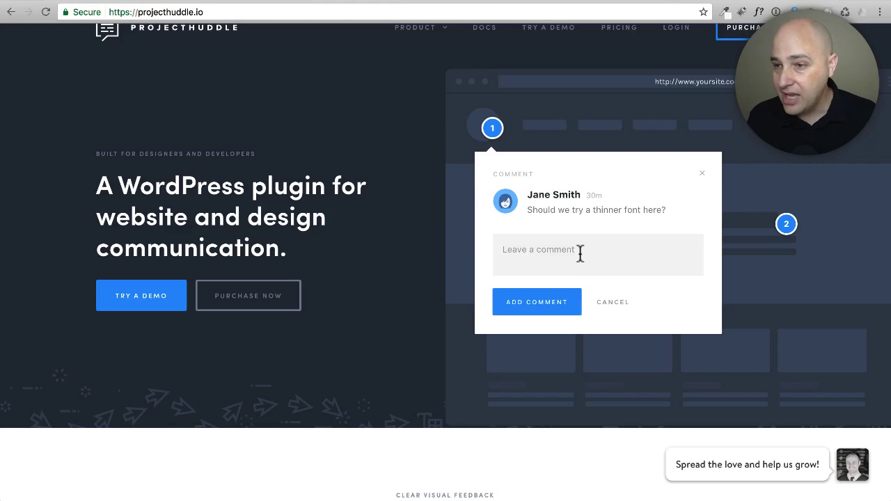
scroll(550, 233, "down", 7)
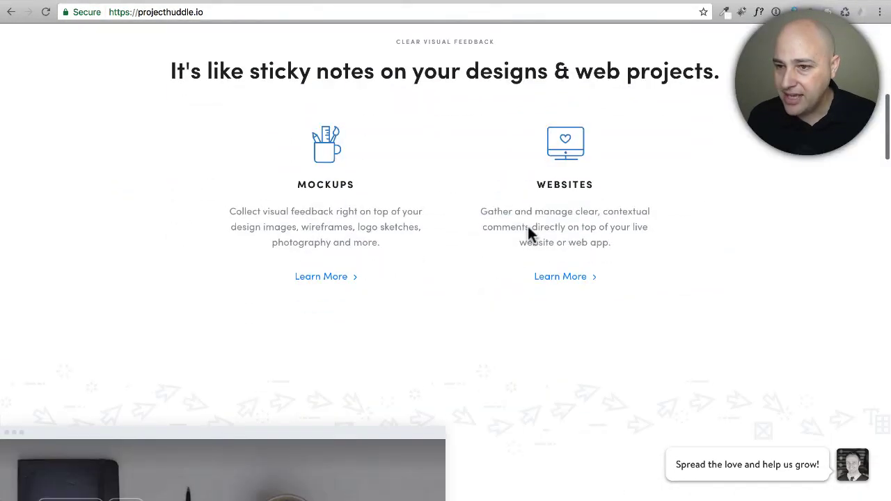
scroll(514, 227, "down", 4)
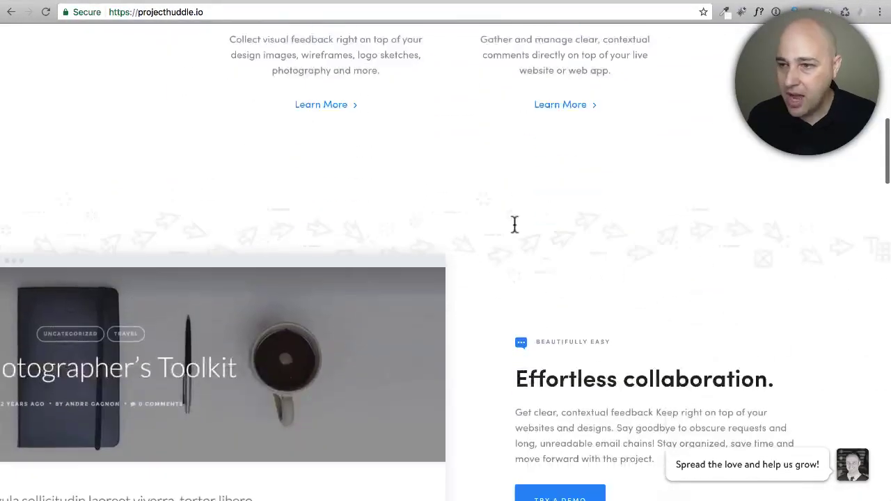
scroll(512, 224, "down", 2)
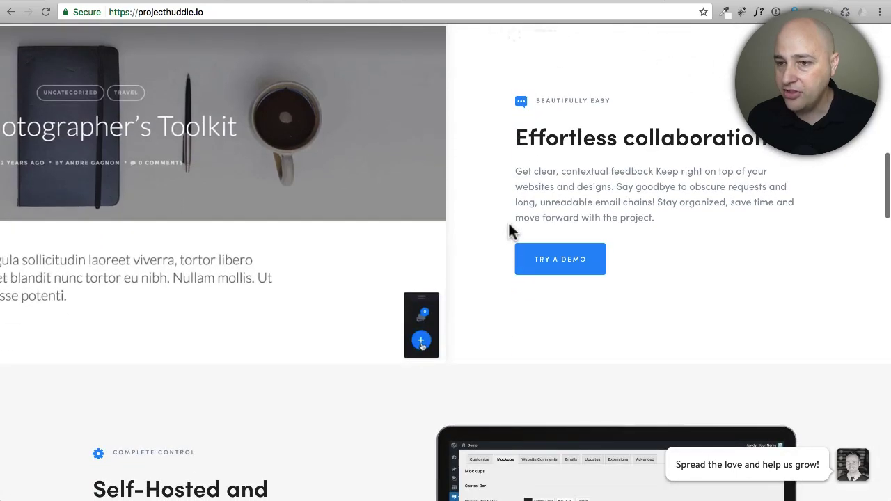
scroll(506, 227, "down", 3)
scroll(497, 225, "down", 3)
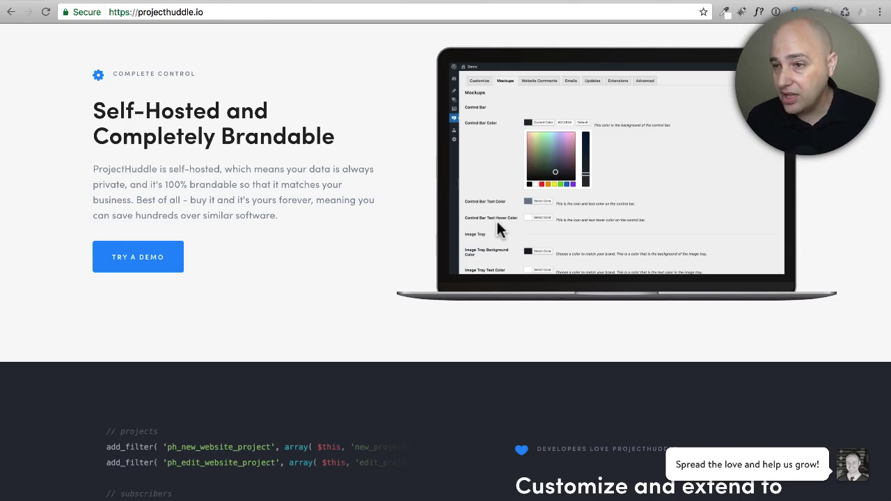
scroll(496, 219, "up", 15)
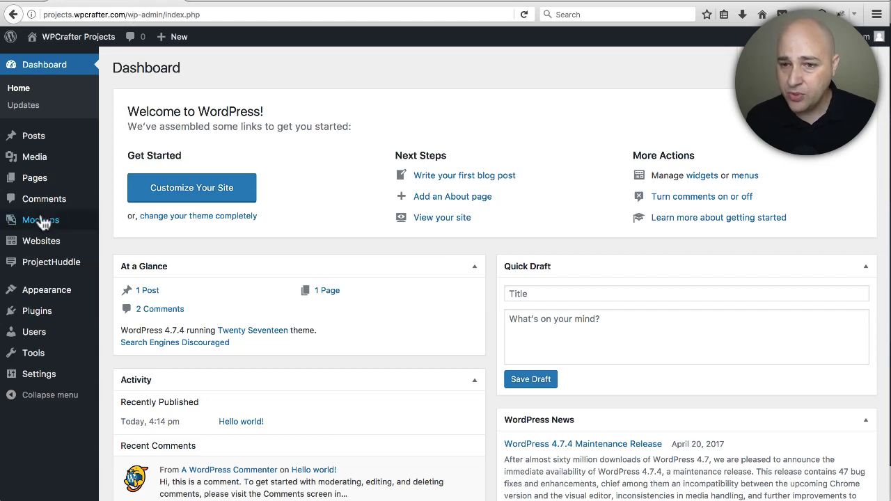
Step: Check the installed plugins of the WPCrafter Projects site and review ProjectHuddle's Customize settings
left_click(61, 315)
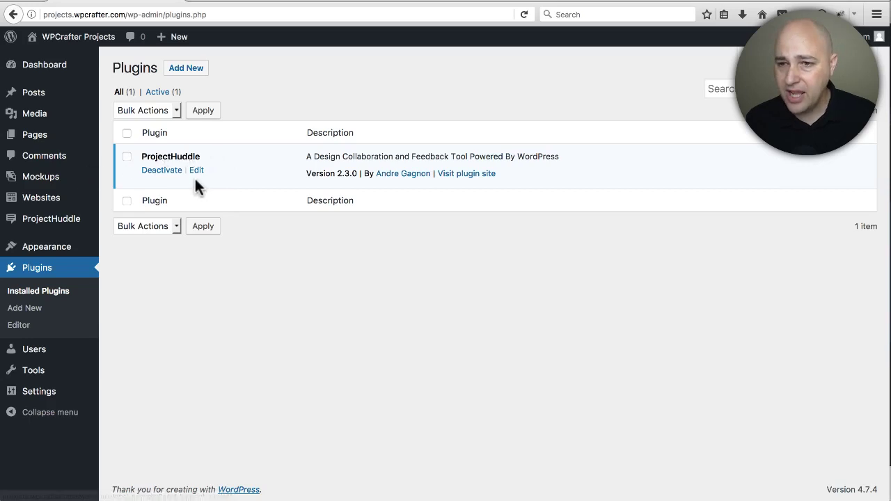
mouse_move(61, 176)
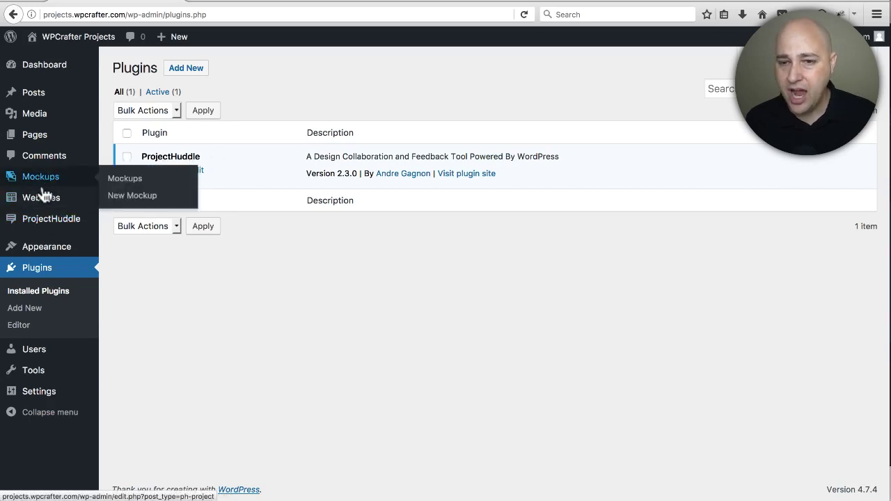
mouse_move(43, 195)
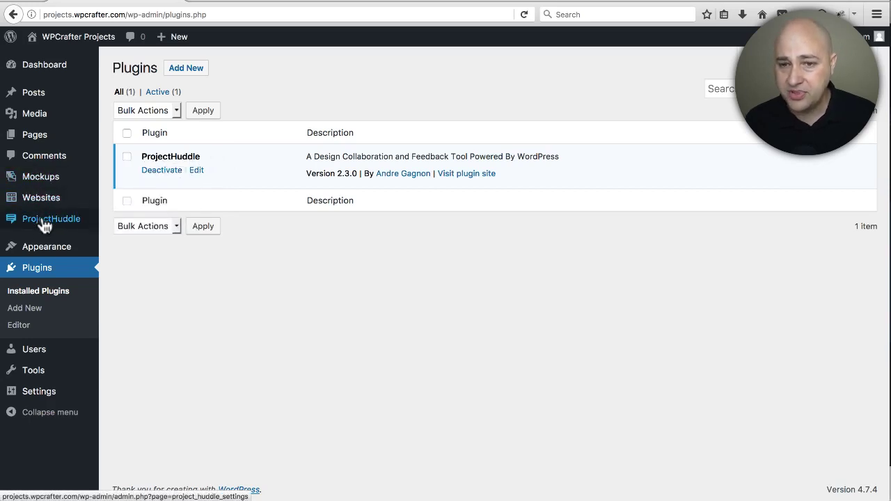
left_click(44, 221)
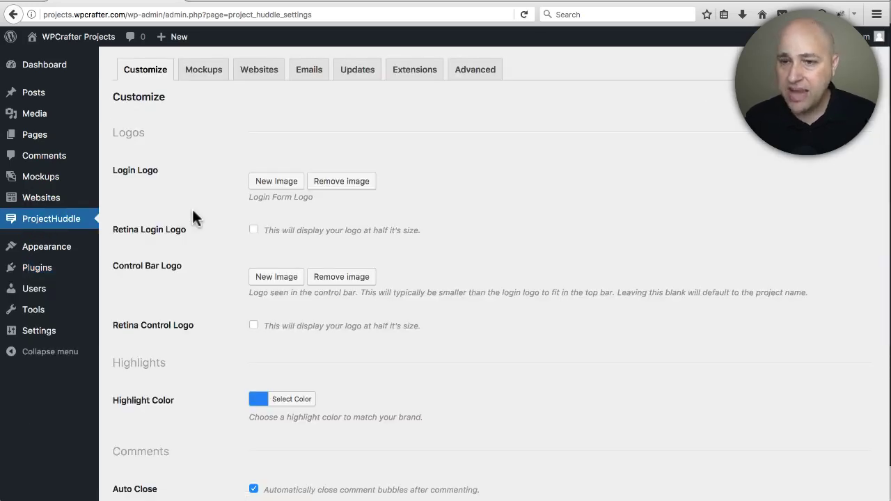
scroll(193, 217, "down", 3)
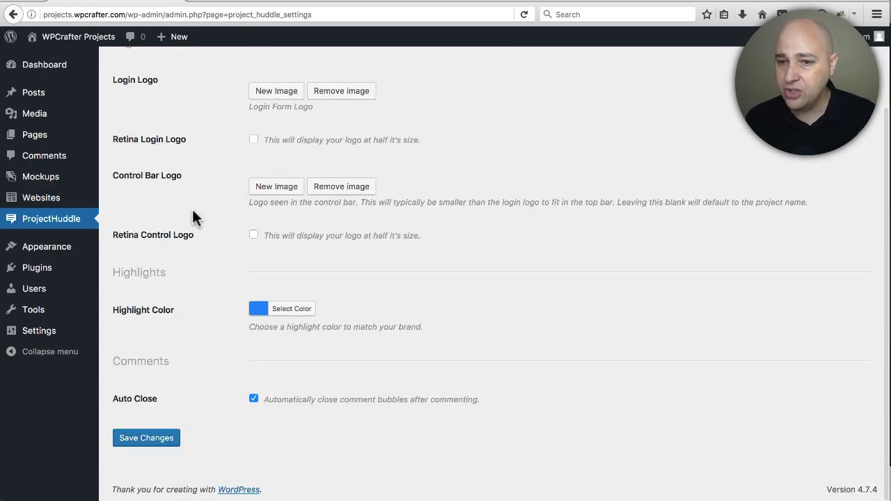
scroll(195, 213, "up", 3)
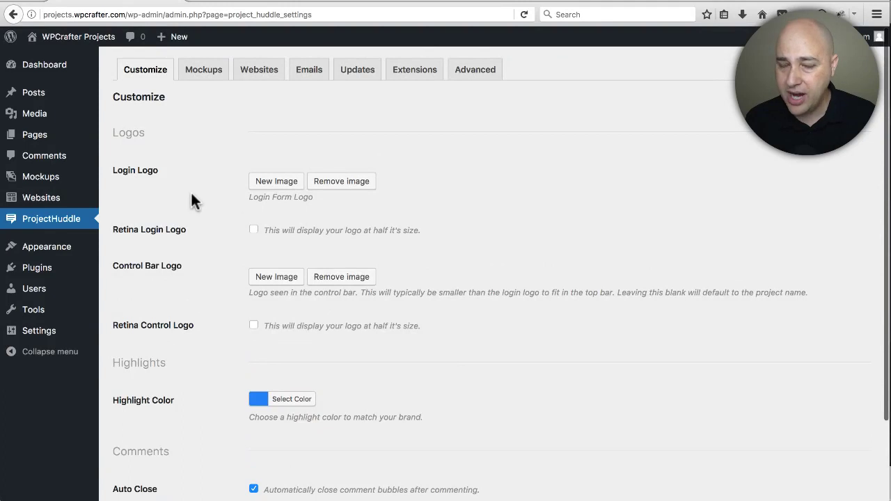
Step: Review ProjectHuddle's Mockups settings, from the control bar colors to the approval options
left_click(206, 70)
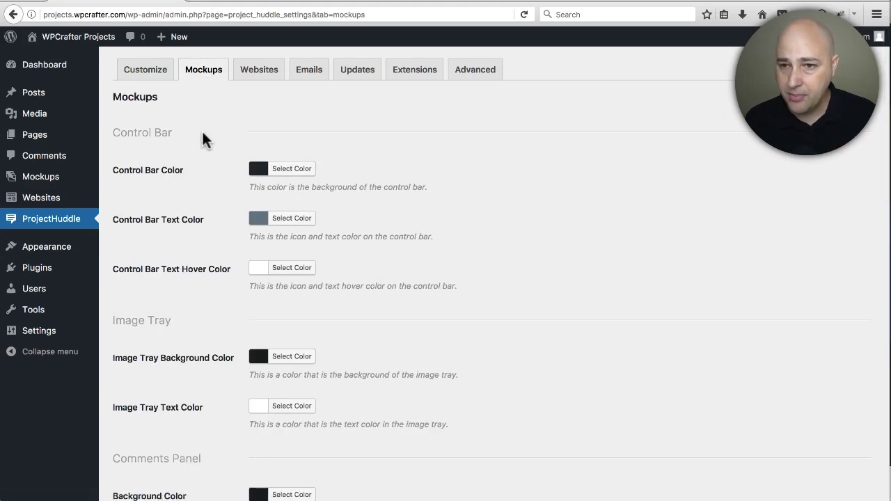
mouse_move(48, 179)
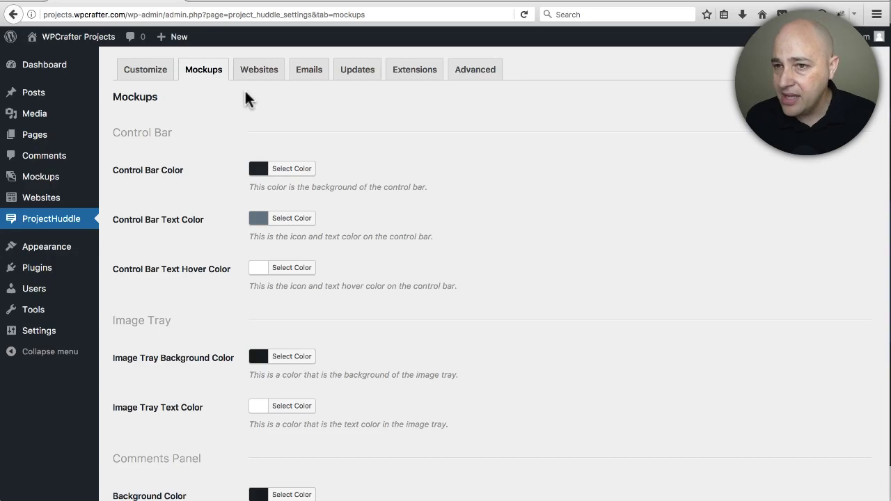
scroll(216, 143, "down", 5)
scroll(215, 146, "down", 8)
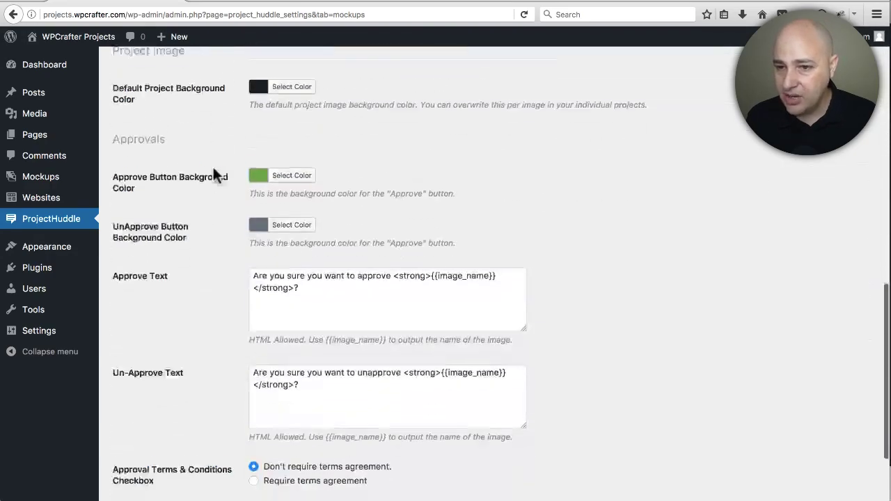
scroll(211, 223, "up", 15)
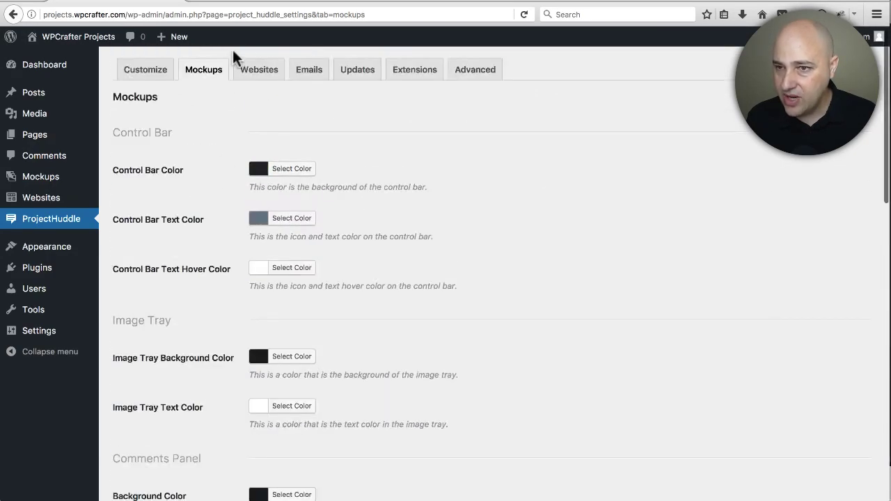
Step: Review ProjectHuddle's Websites settings for resolved comments, widget colors, and panel tabs
left_click(262, 75)
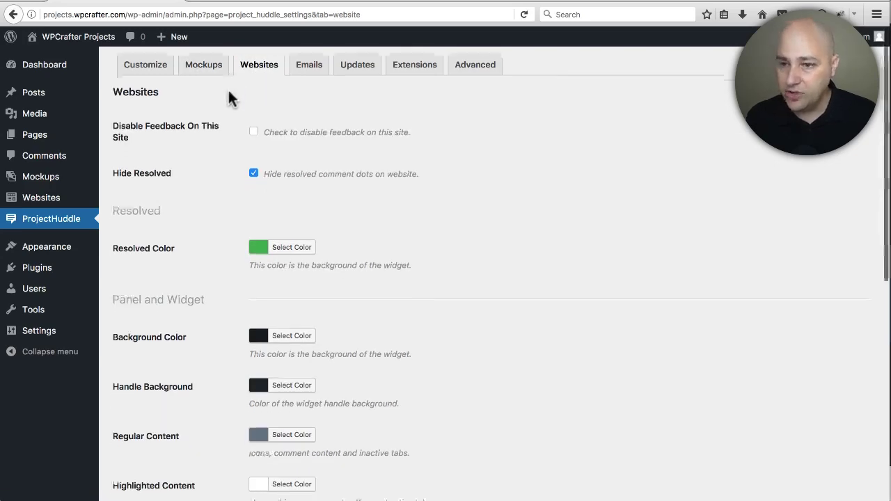
scroll(230, 98, "down", 5)
scroll(231, 98, "down", 2)
scroll(230, 98, "up", 6)
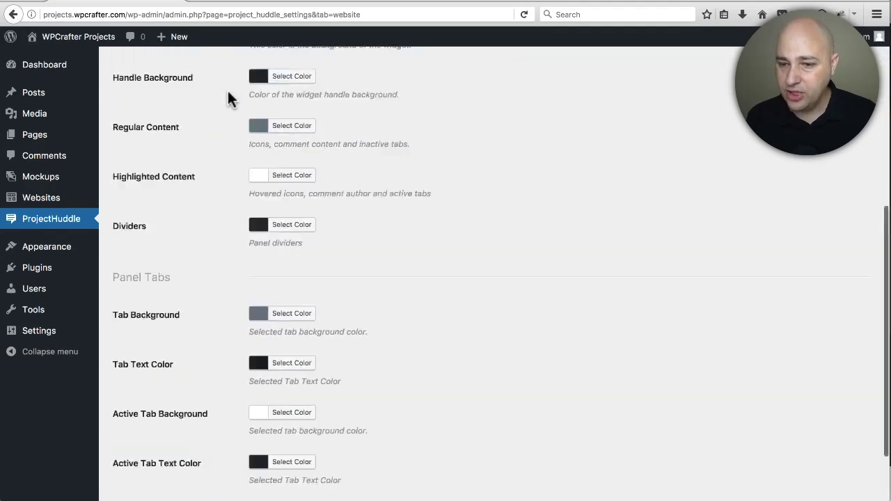
Step: Look through ProjectHuddle's Emails, Updates, Extensions, and Advanced settings, and return to Customize
left_click(306, 77)
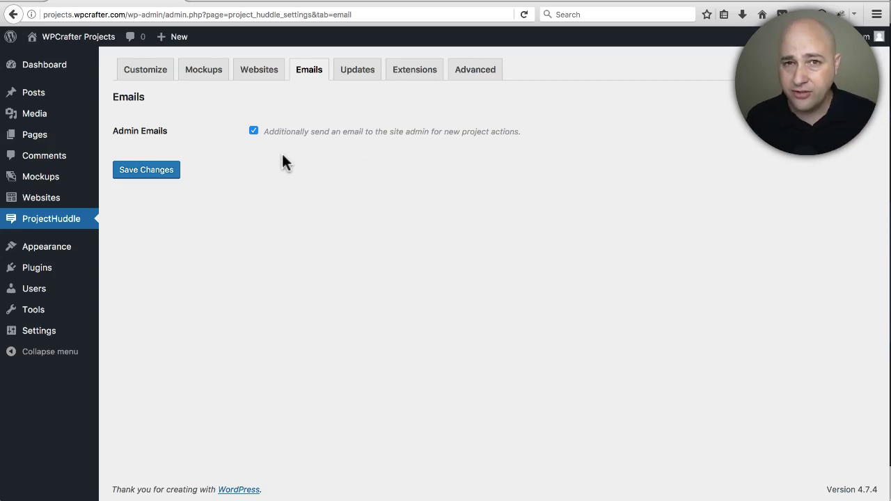
left_click(354, 72)
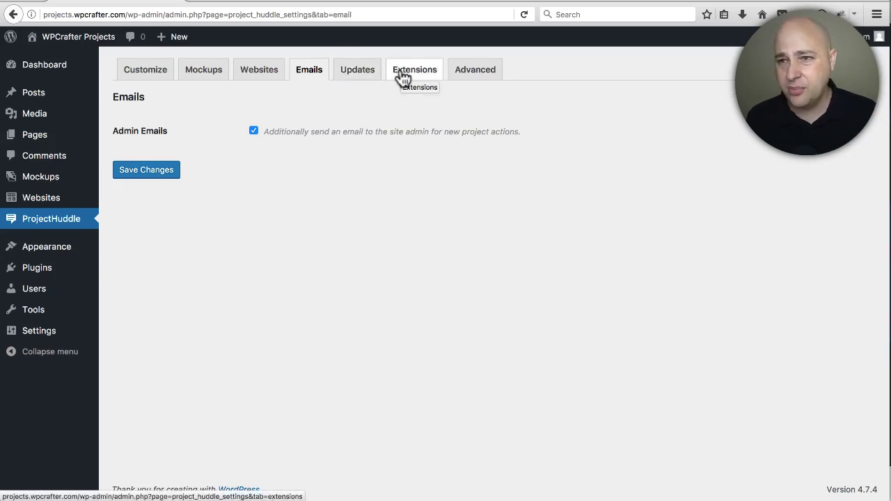
left_click(403, 75)
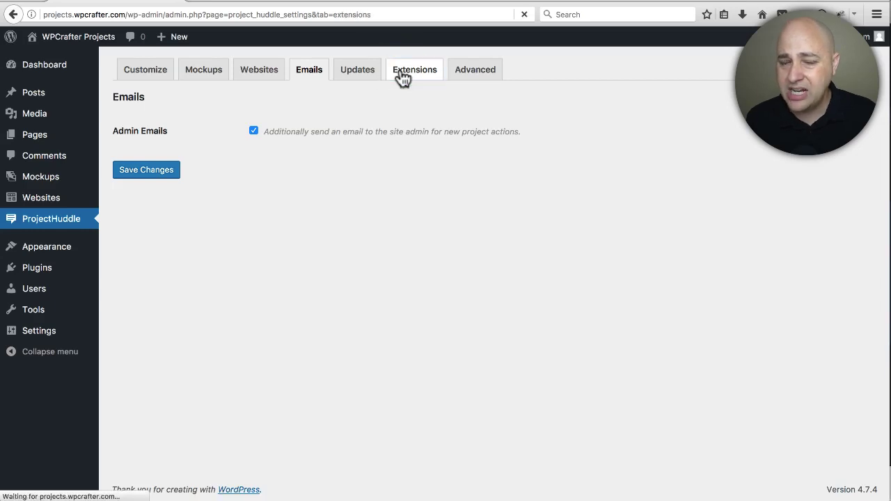
left_click(464, 77)
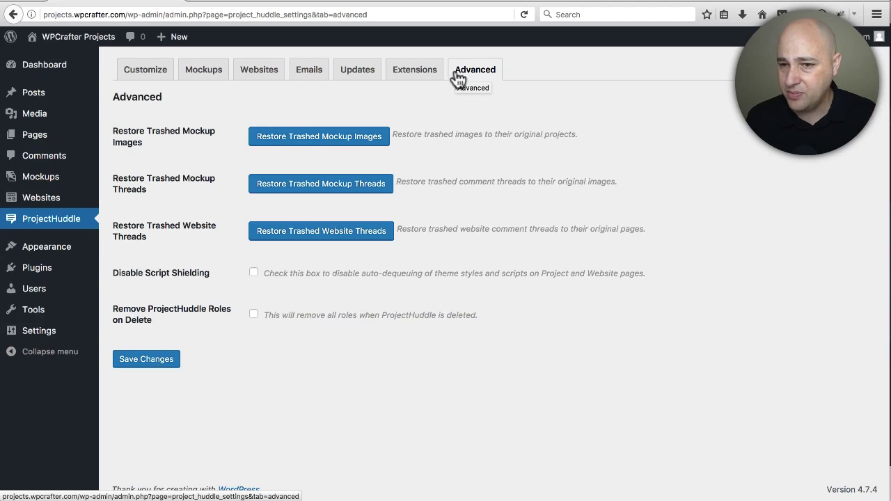
left_click(155, 78)
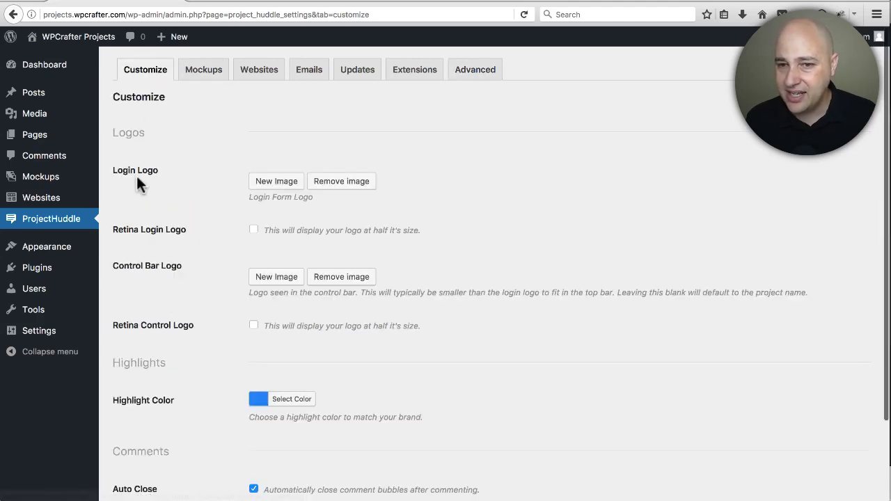
left_click(56, 201)
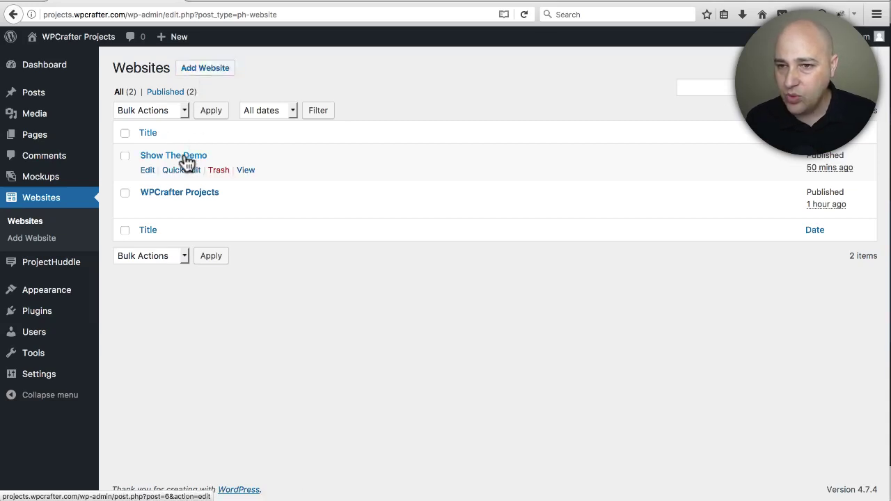
left_click(208, 70)
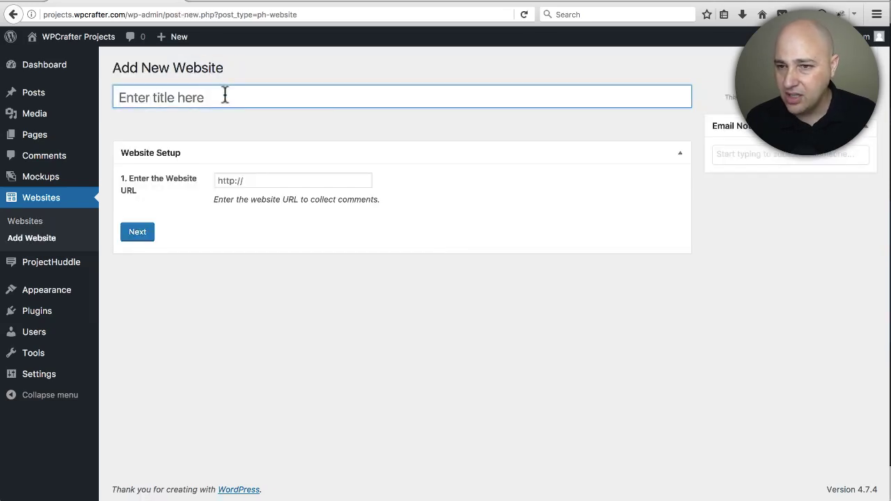
left_click(226, 96)
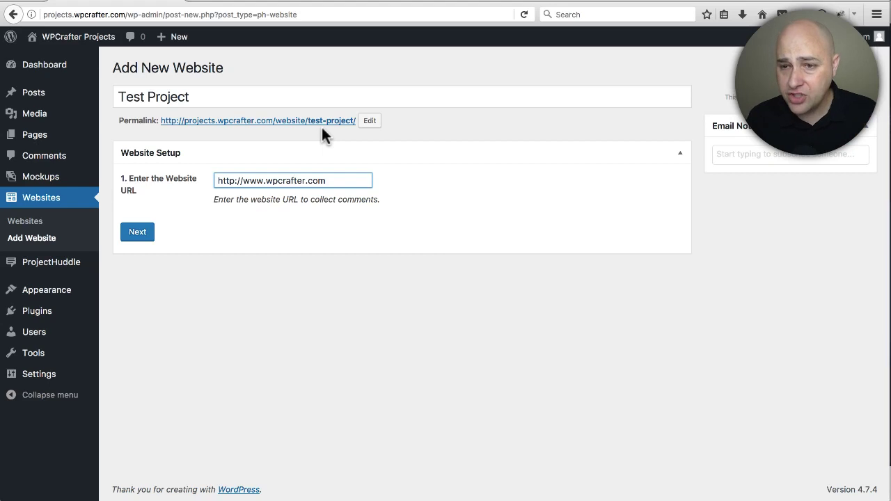
left_click(137, 234)
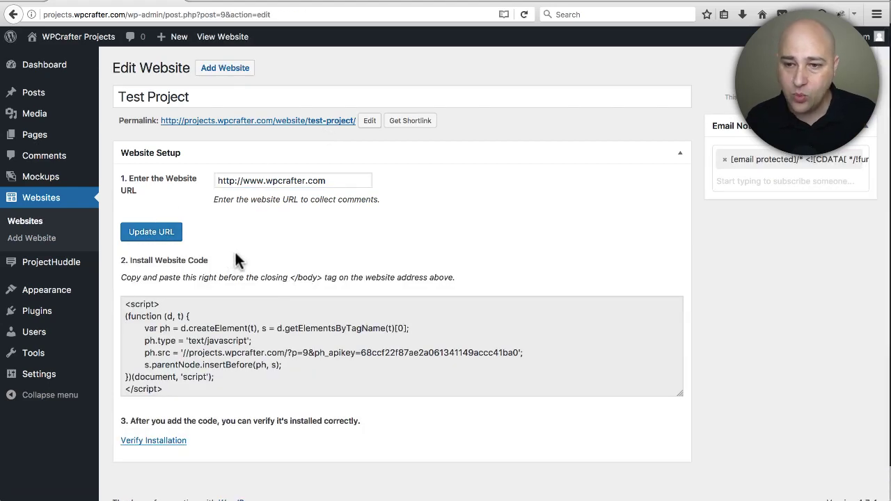
Step: Examine the website install code and look through the plugins on showthedemo.com for Insert Headers and Footers
scroll(237, 256, "down", 1)
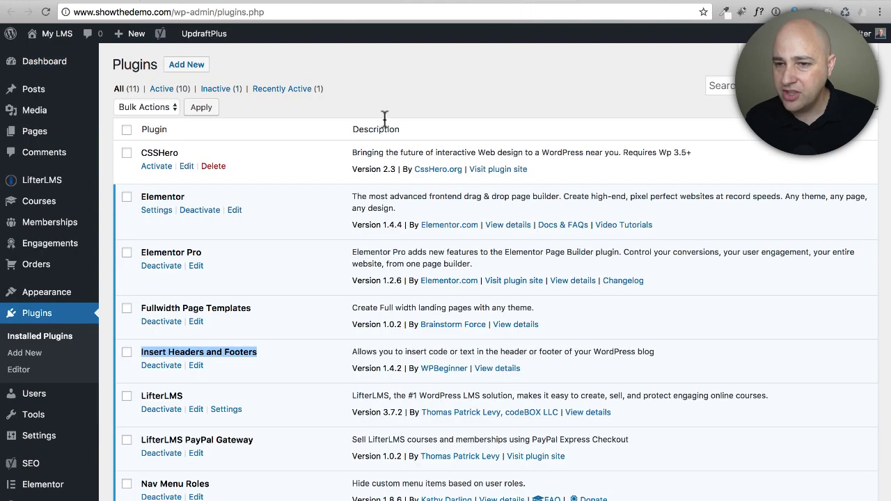
scroll(317, 167, "down", 5)
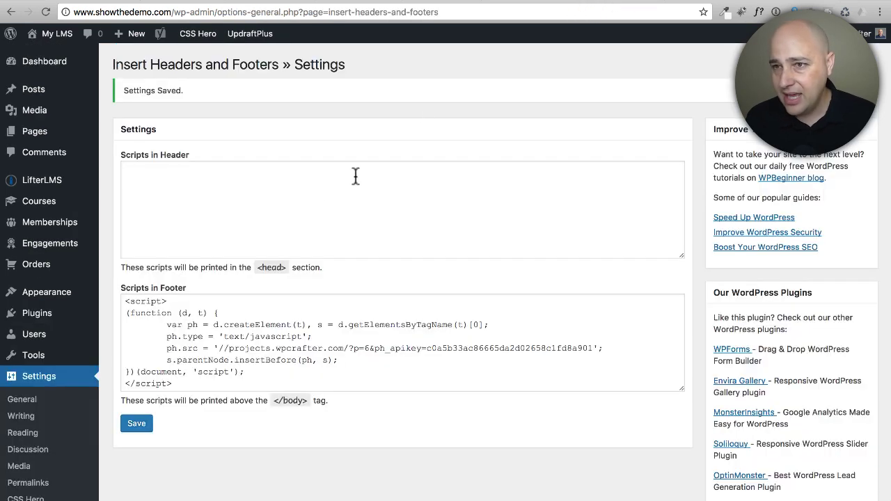
Step: Look over the install code saved in the Scripts in Footer field on showthedemo.com
scroll(309, 201, "down", 5)
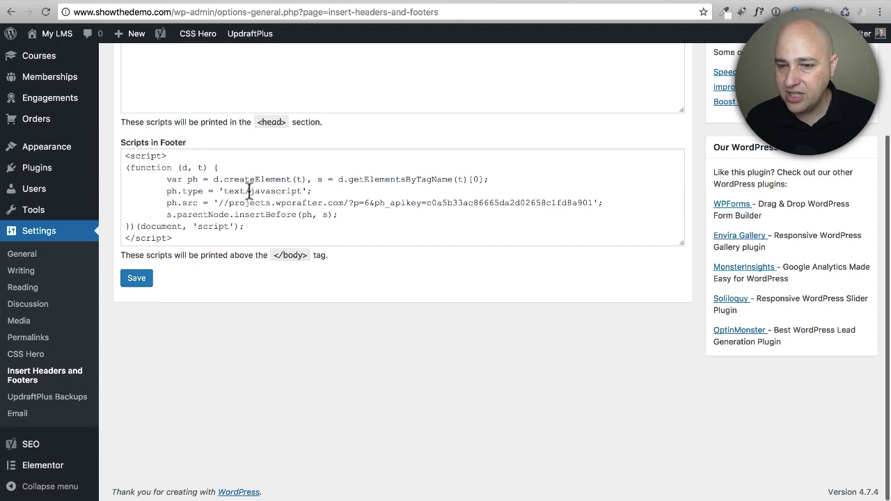
scroll(381, 291, "up", 5)
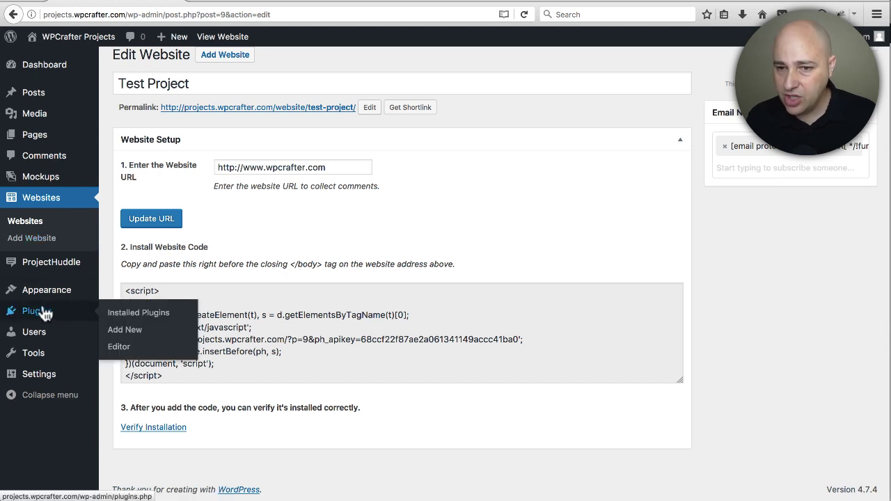
Step: Explore the new-user form's role choices on the projects site, picking Project Collaborator, and view the list of all users
mouse_move(32, 334)
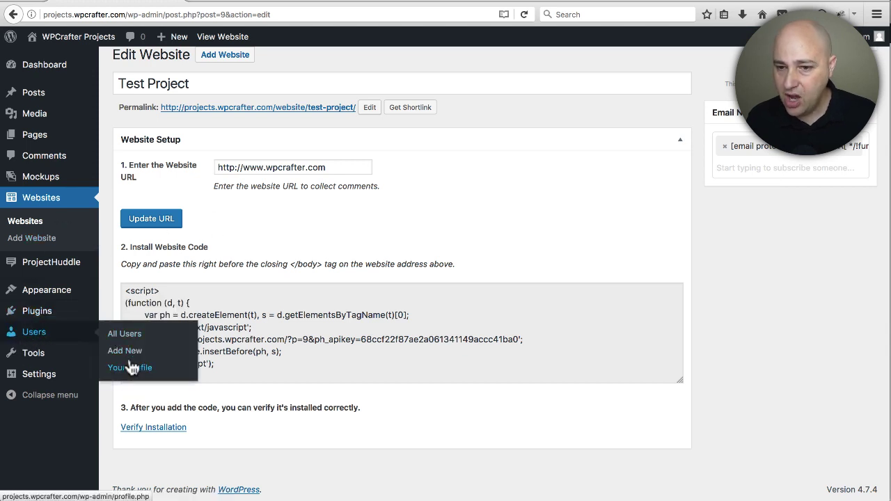
left_click(124, 352)
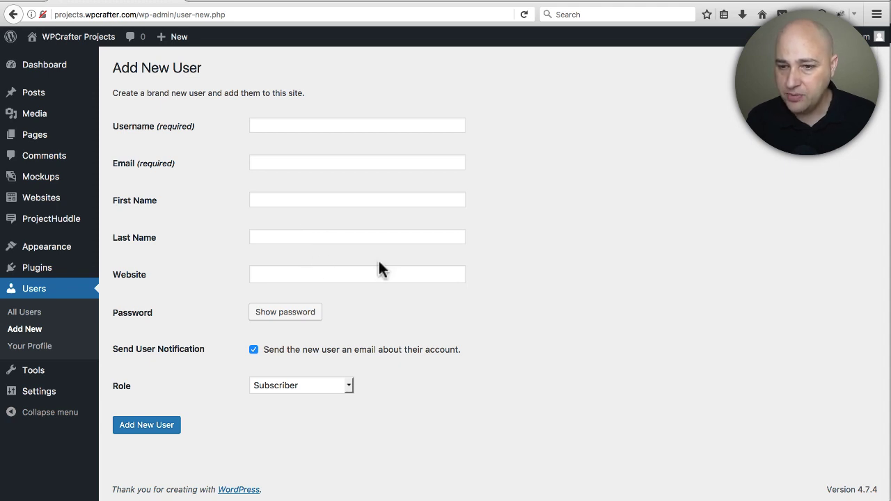
left_click(350, 384)
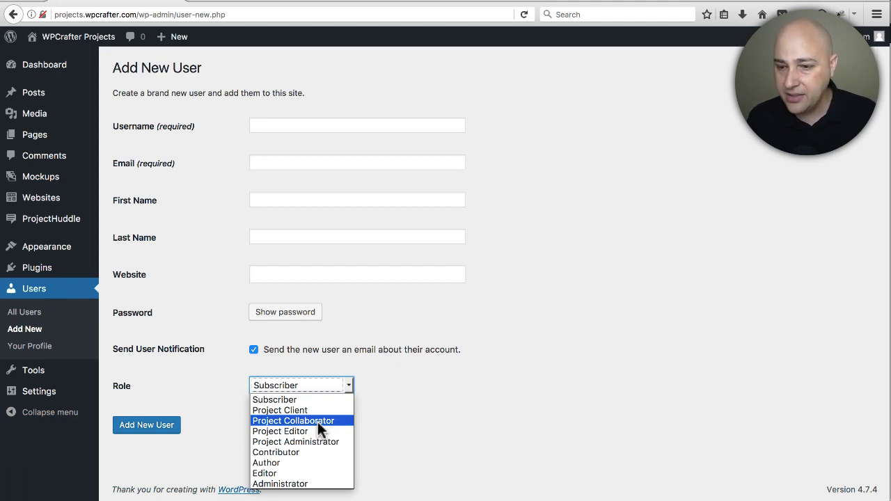
left_click(281, 420)
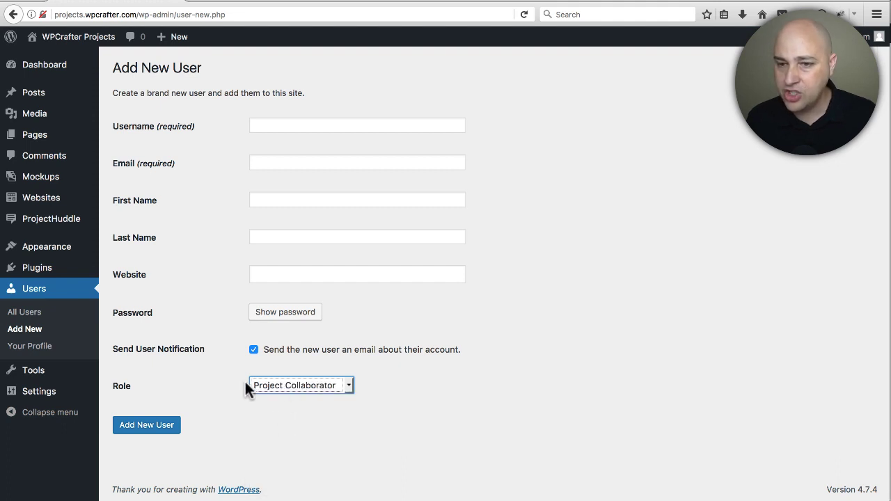
left_click(206, 207)
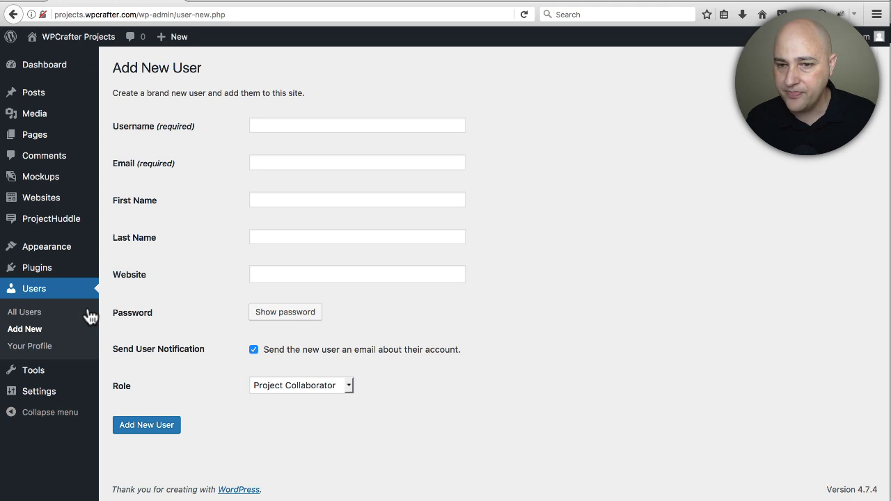
left_click(27, 312)
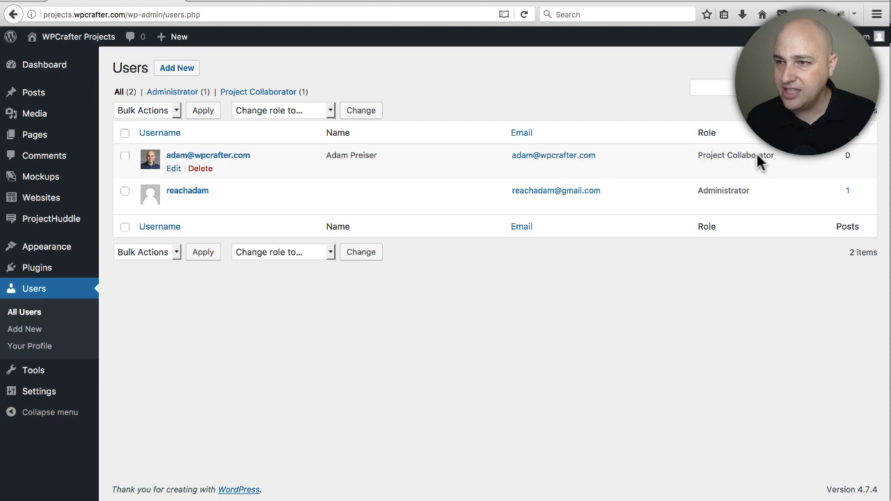
Step: Open the Test Project website and subscribe the project collaborator's email address to its email notifications
left_click(49, 200)
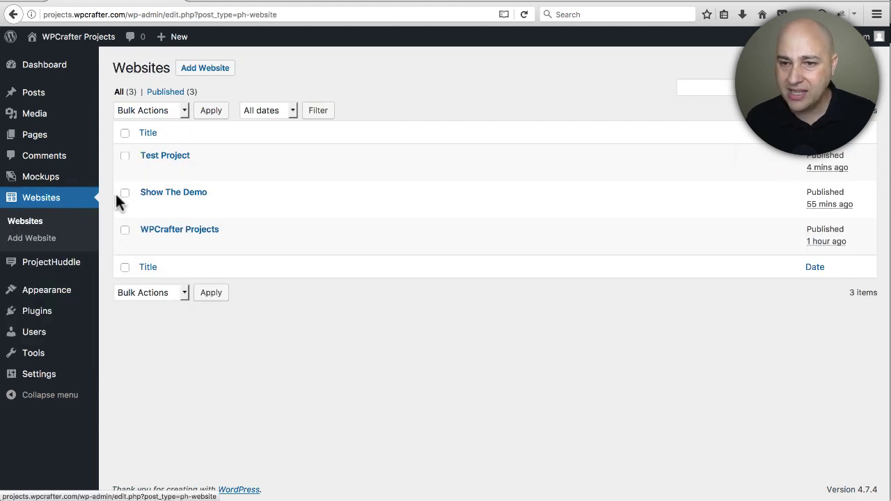
left_click(172, 156)
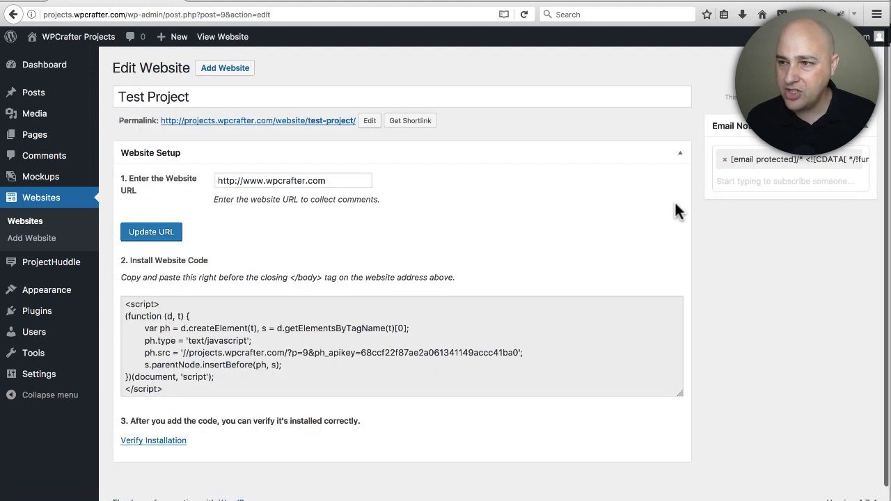
left_click(747, 181)
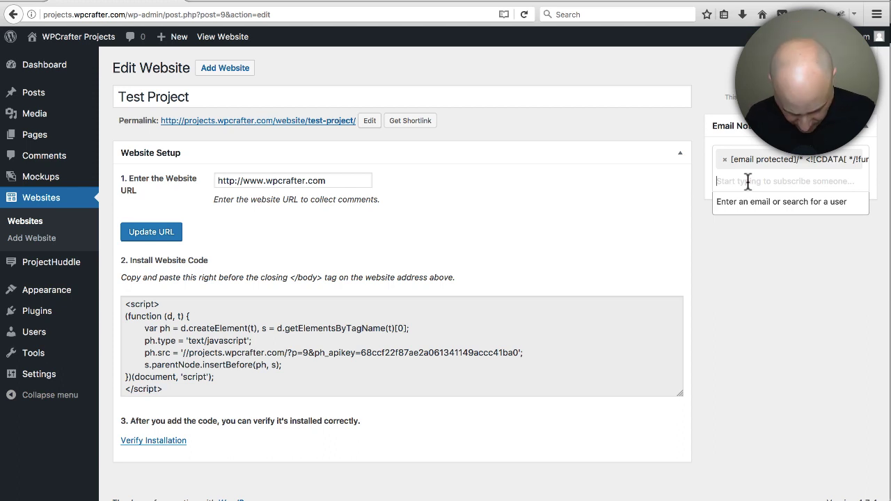
type("ada")
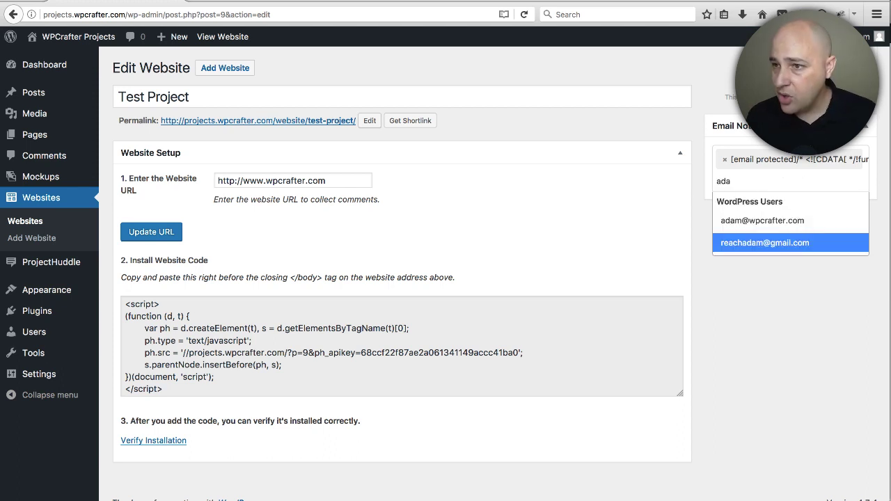
left_click(744, 221)
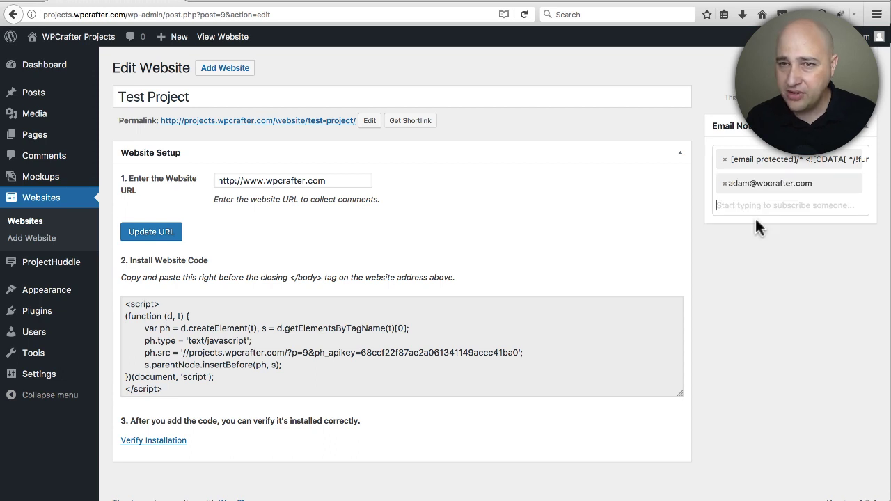
left_click(754, 260)
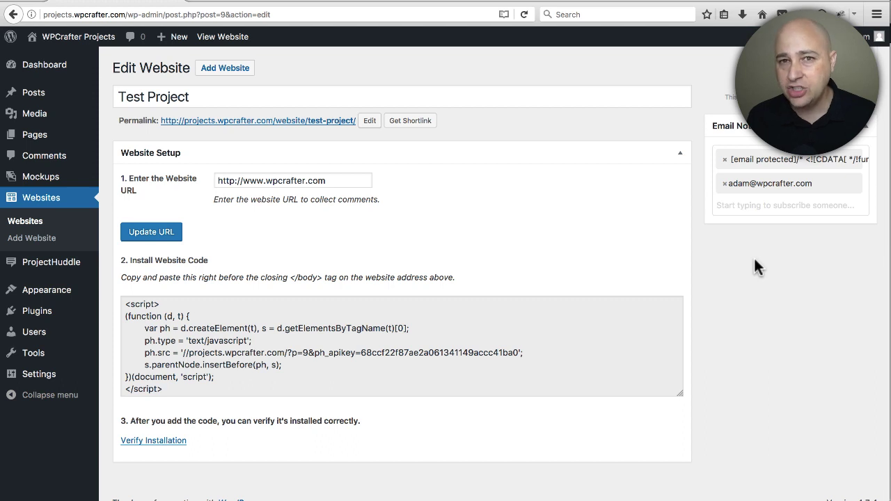
Step: Review the Show The Demo website's comments, notifications, and setup, and examine the inviter's name in the collaboration invitation email
left_click(24, 221)
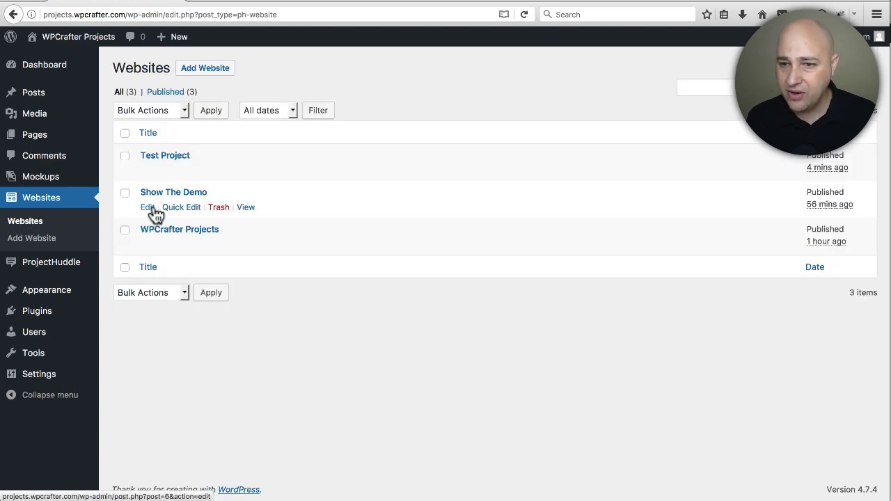
left_click(171, 197)
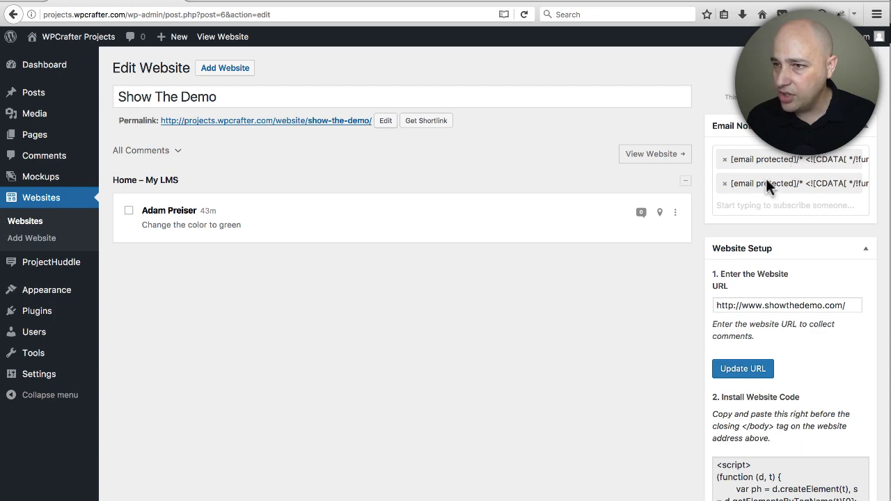
scroll(567, 268, "down", 5)
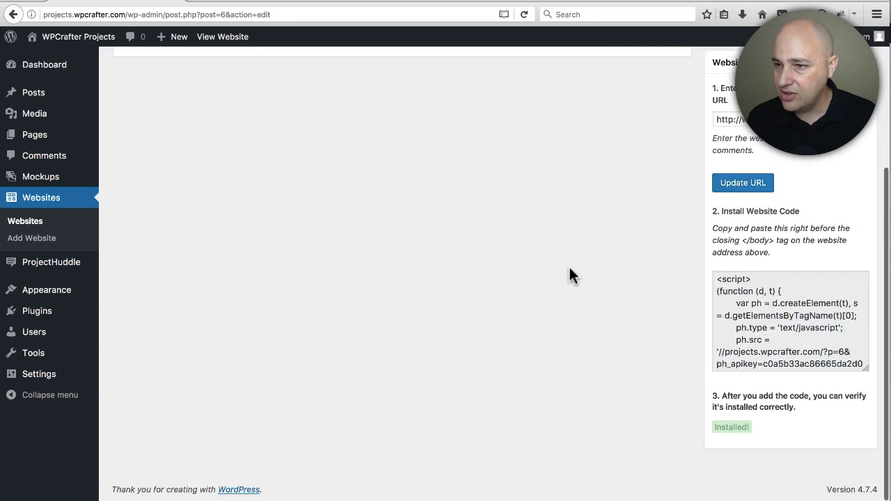
scroll(569, 265, "up", 5)
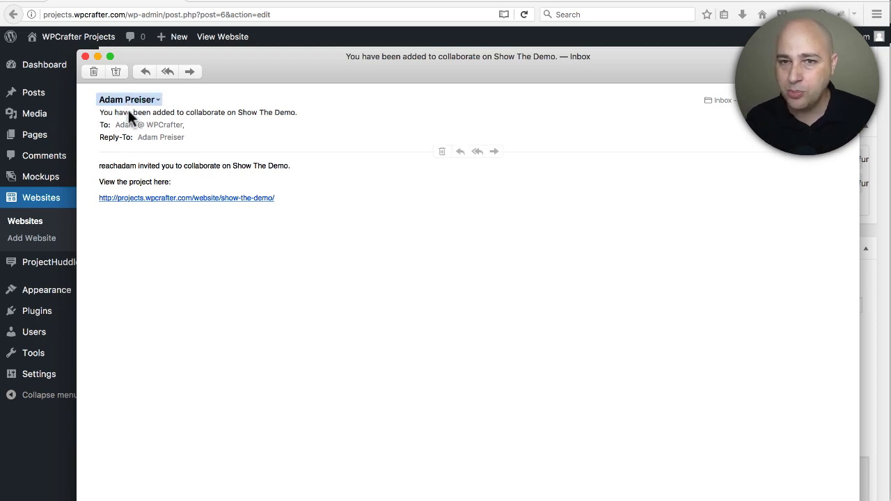
left_click_drag(136, 166, 94, 166)
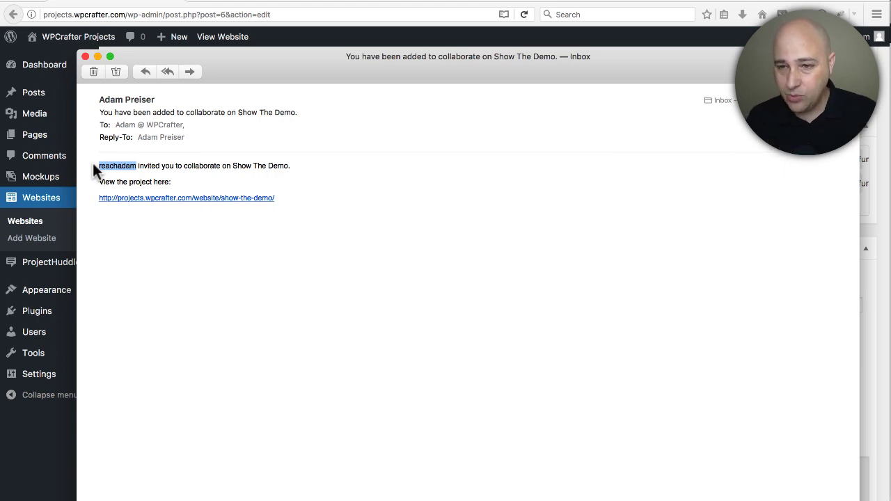
Step: Open the administrator's user profile and inspect the name fields and the public display name choices
left_click(61, 223)
left_click(38, 340)
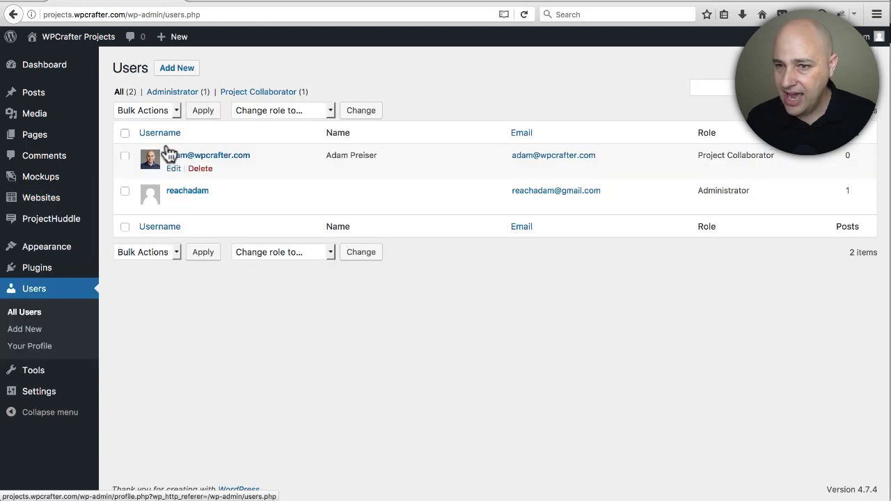
left_click(189, 192)
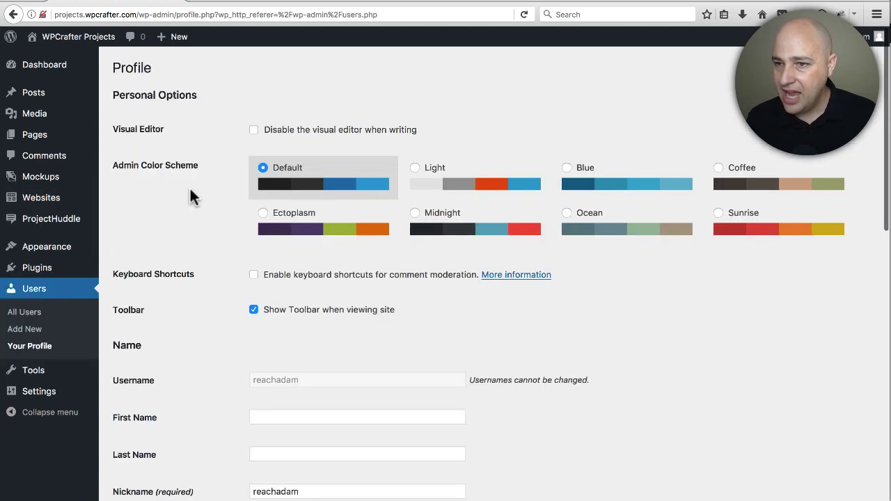
scroll(279, 243, "down", 5)
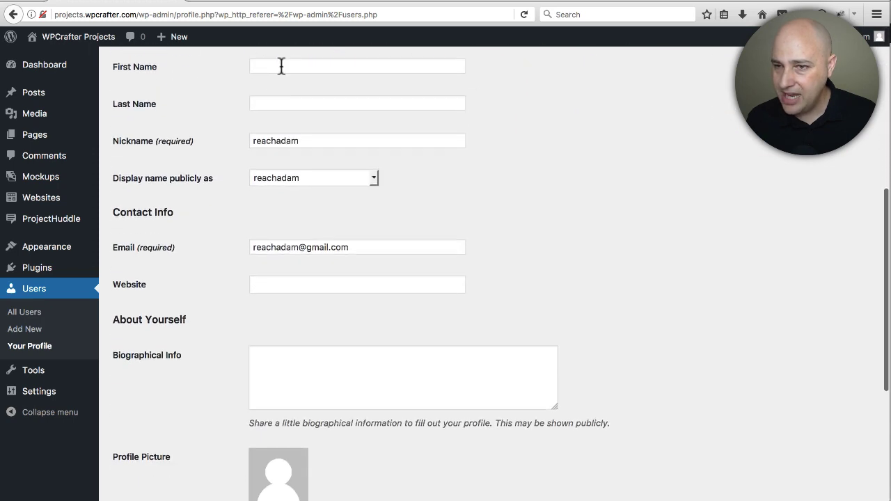
scroll(207, 194, "up", 1)
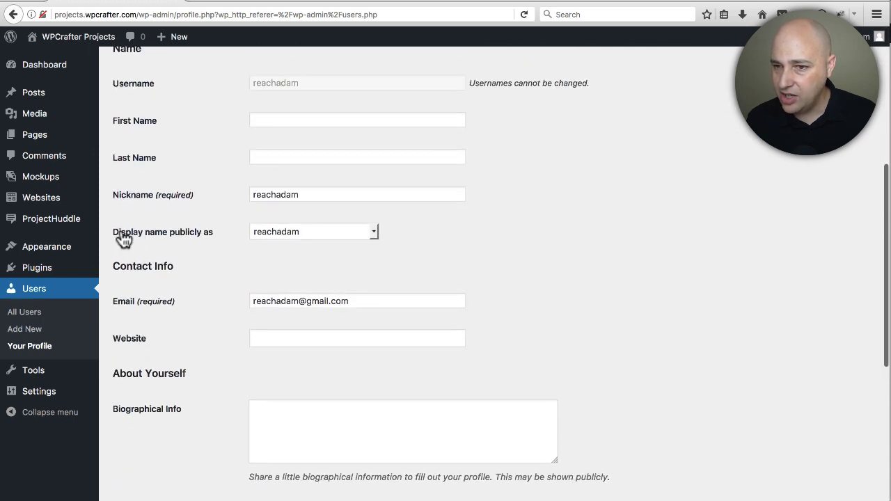
left_click(337, 235)
left_click(373, 235)
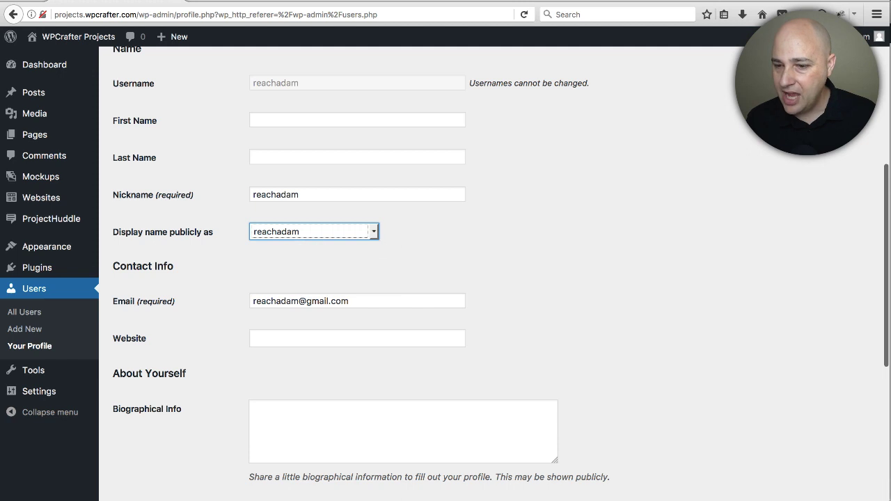
Step: Switch to Chrome, start from the Show The Demo login, and pin the comment 'Change to "Teach And Grow Rich"' on the homepage headline
key("super+Tab")
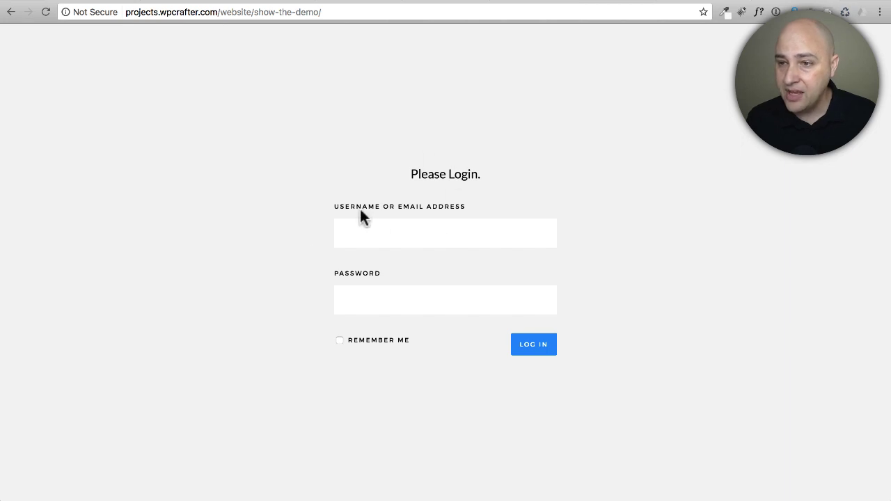
left_click(381, 233)
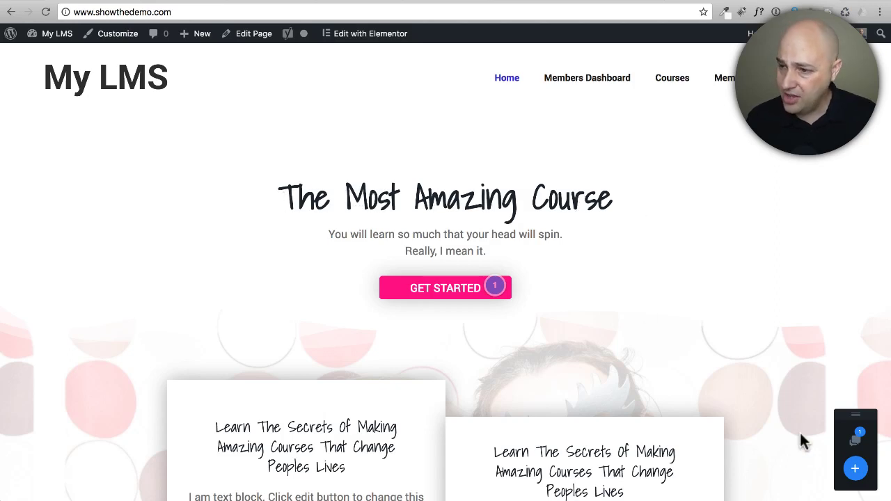
left_click(860, 474)
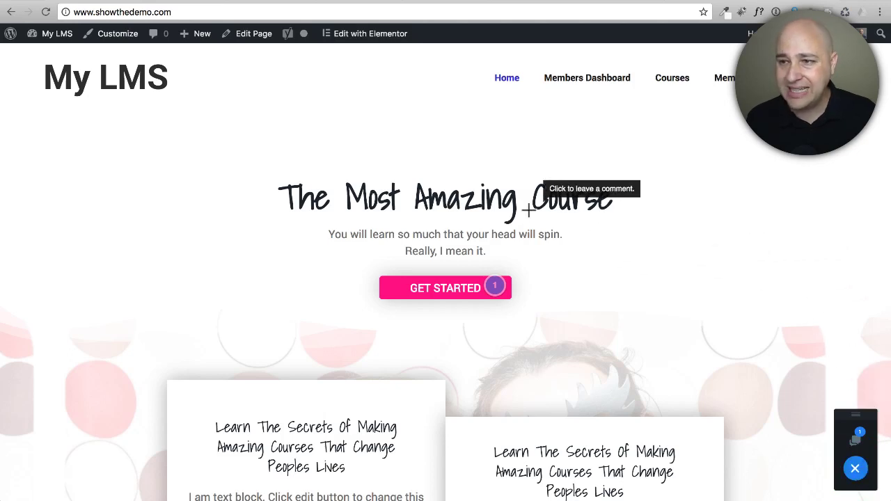
left_click(423, 199)
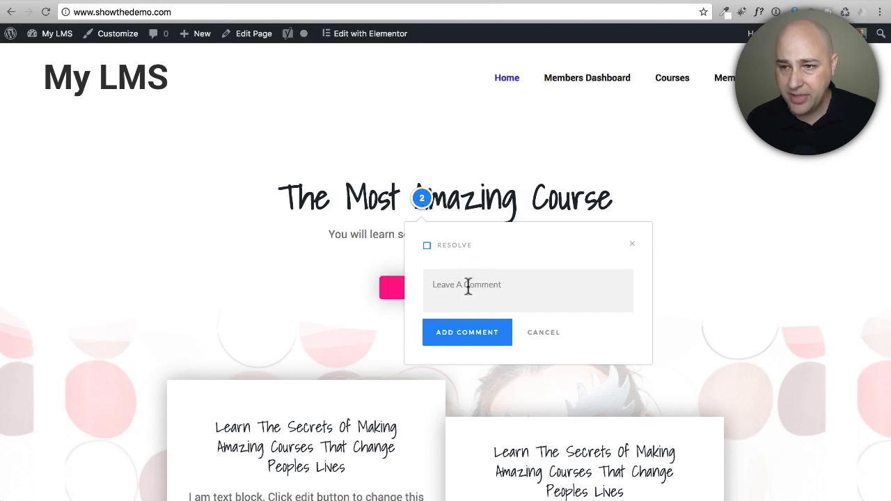
type("Change to \"Teach And Grow Rich\"")
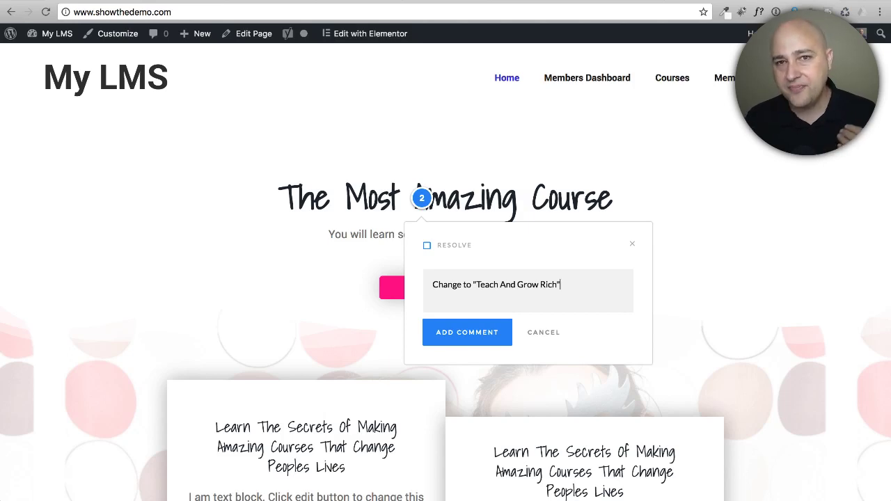
left_click(468, 334)
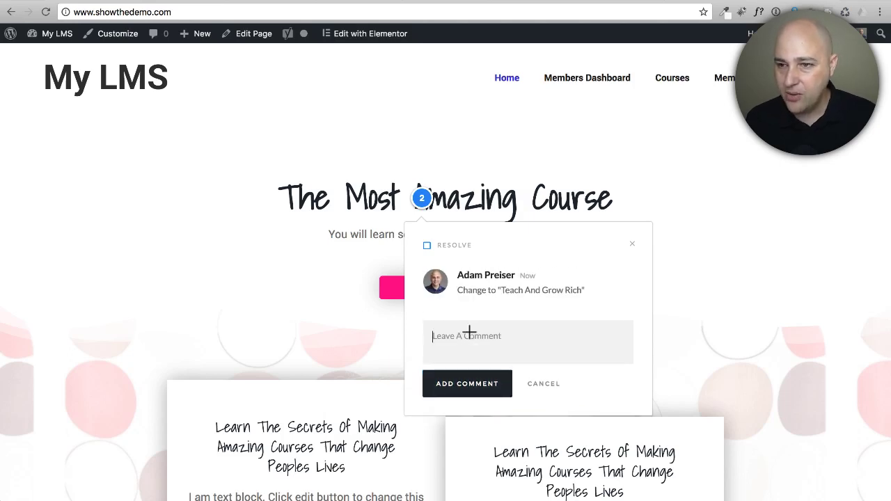
key("Escape")
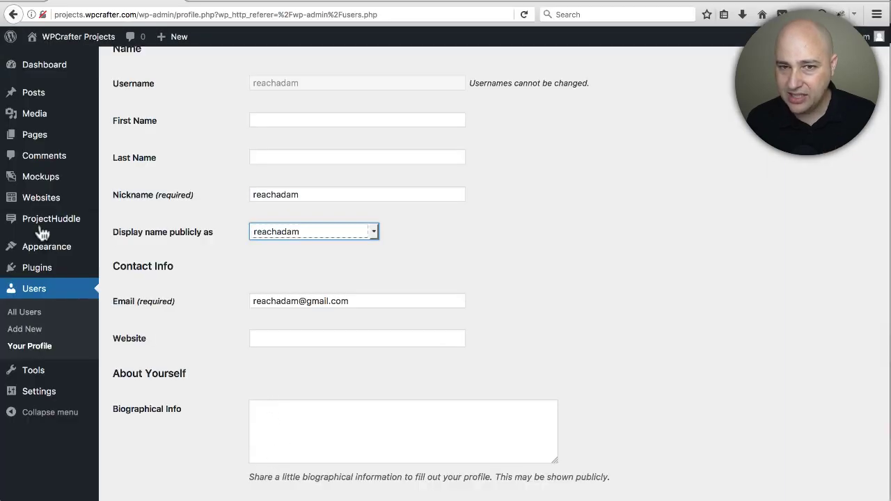
Step: Open the Show The Demo project in the Websites list and expand the details and replies of the "Teach And Grow Rich" comment
left_click(15, 202)
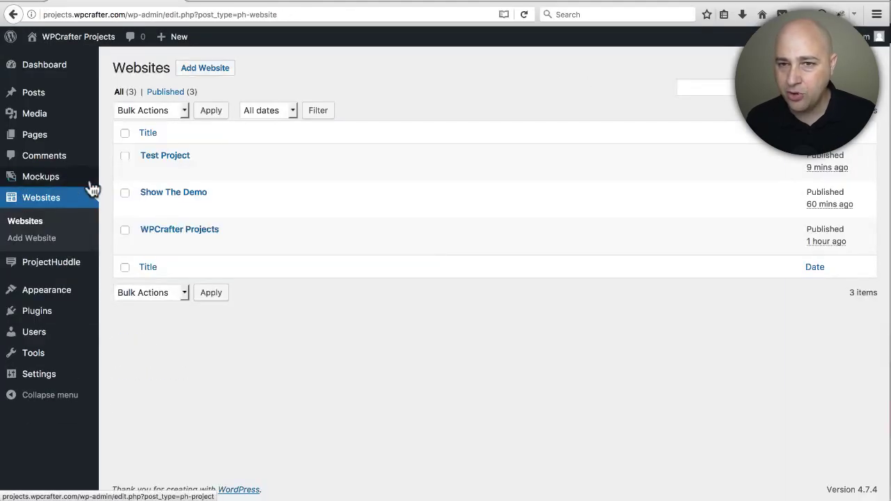
left_click(170, 192)
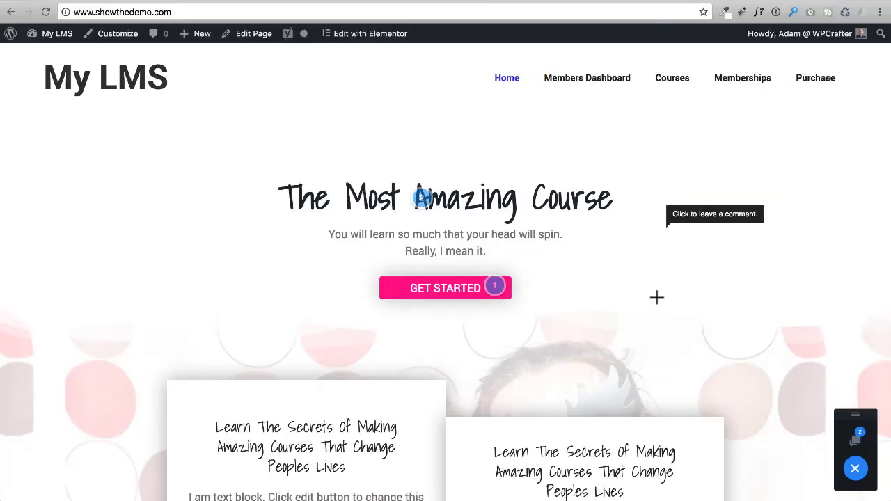
left_click(857, 443)
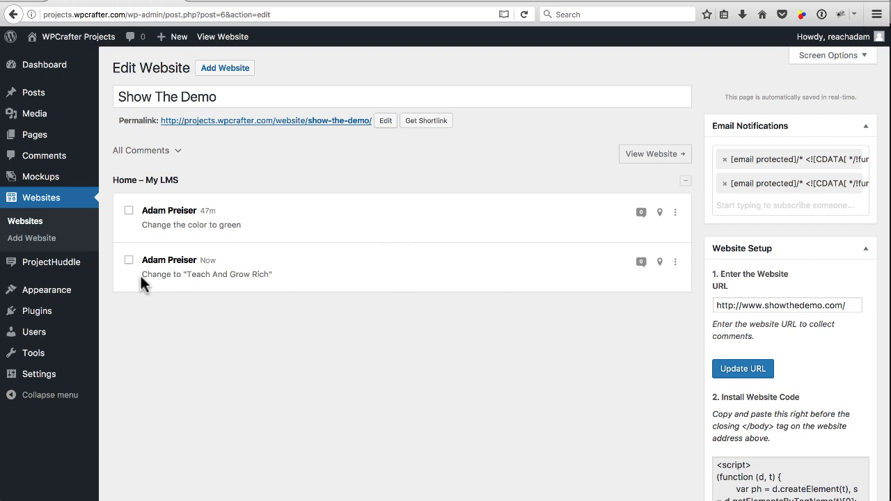
left_click(676, 264)
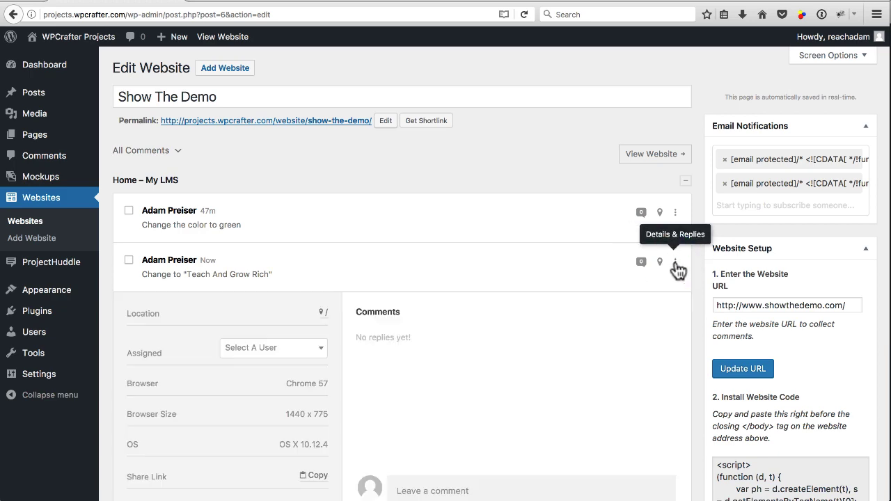
Step: Reply to the "Teach And Grow Rich" comment with "Are you sure you want that change?"
scroll(495, 256, "down", 4)
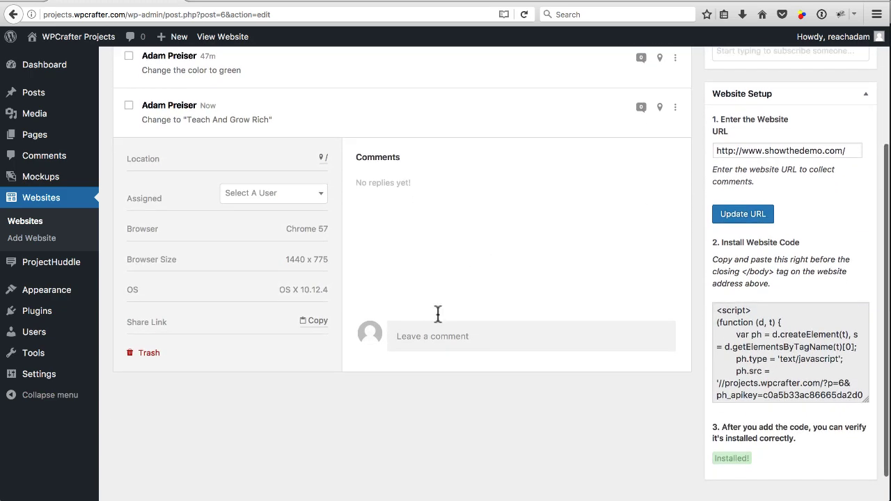
left_click(447, 336)
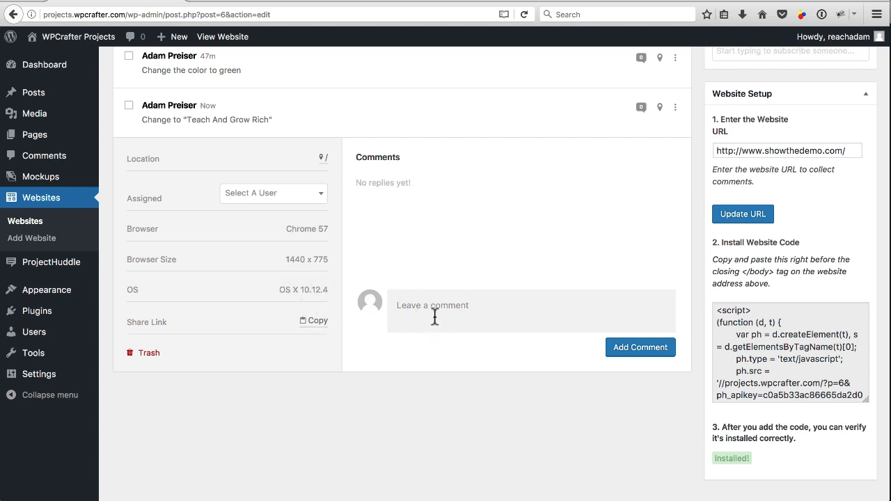
type("Are you sure you want that change?")
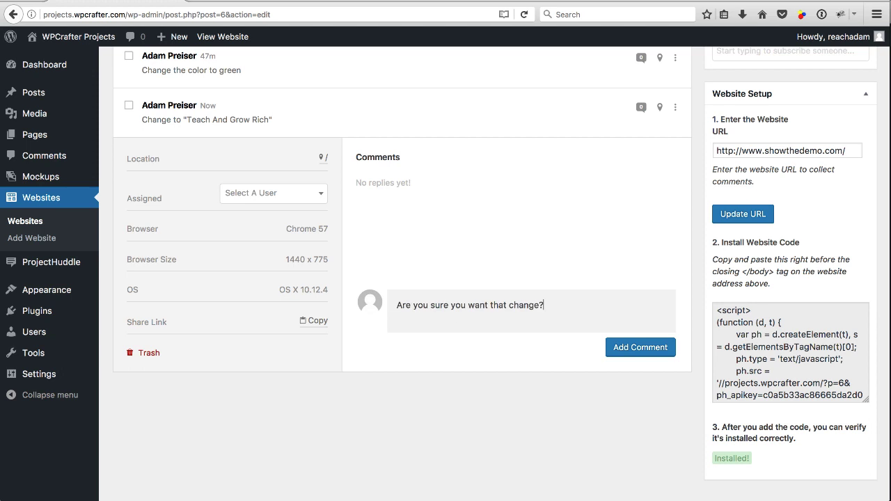
left_click(619, 354)
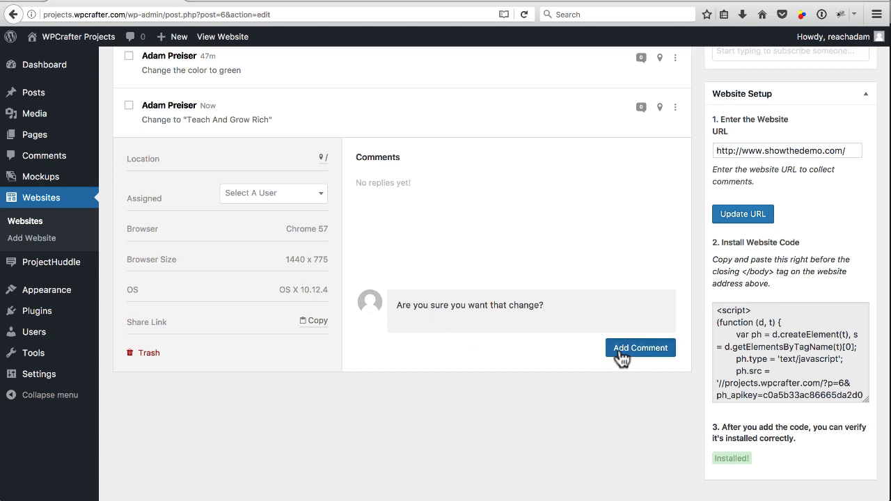
scroll(425, 397, "up", 3)
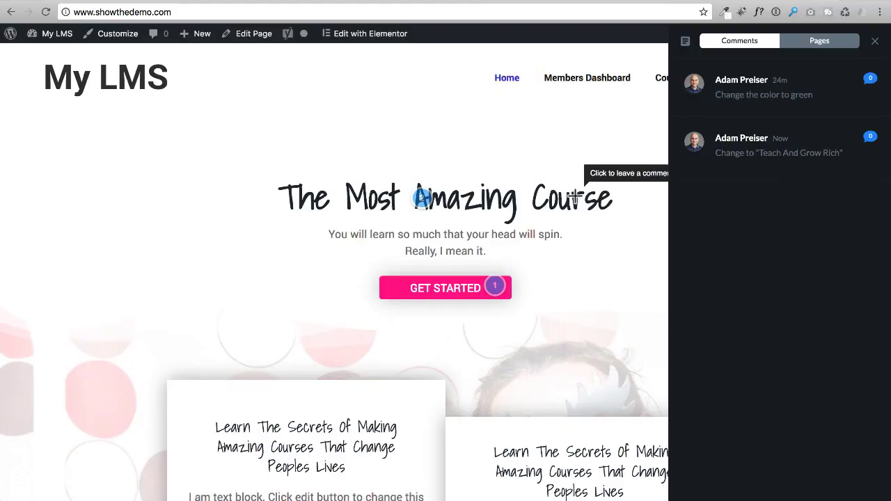
Step: Switch to Chrome, toggle the comments sidebar on the live Show The Demo homepage, and reload the page
left_click(875, 42)
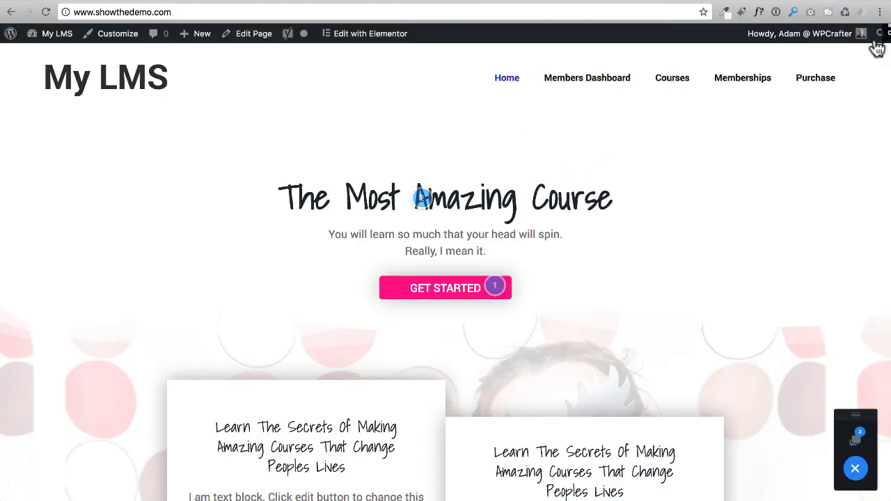
left_click(860, 437)
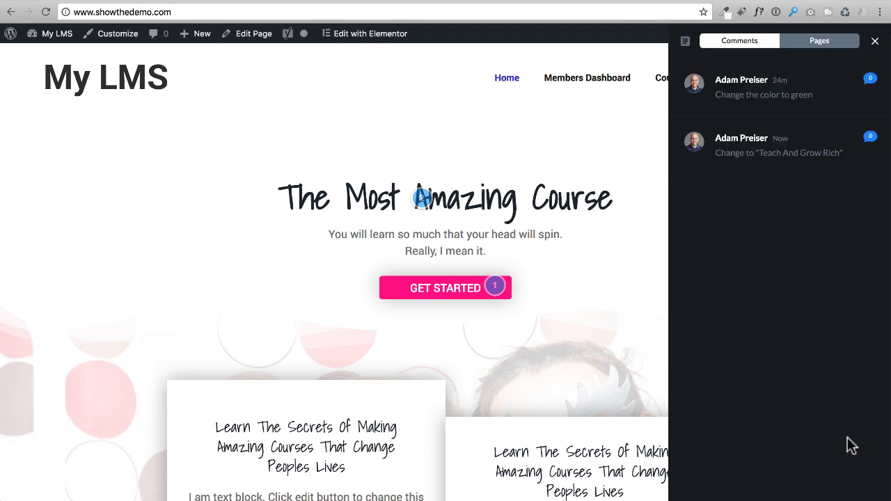
left_click(875, 41)
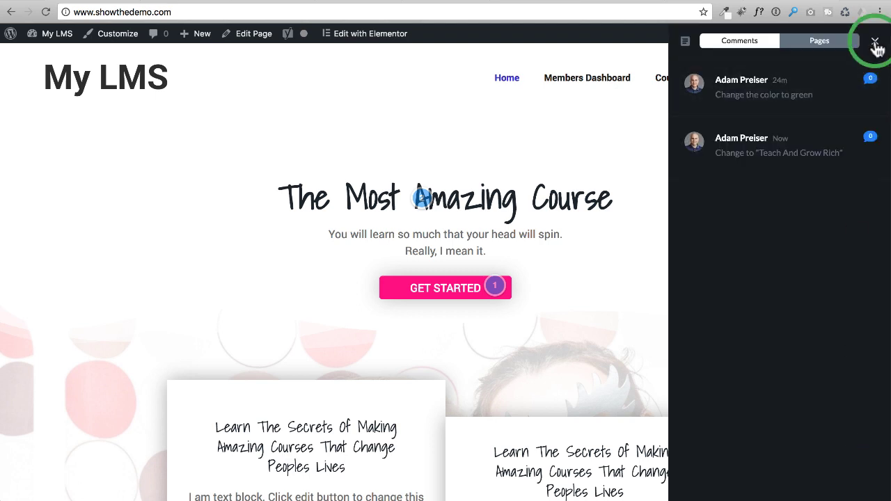
left_click(45, 12)
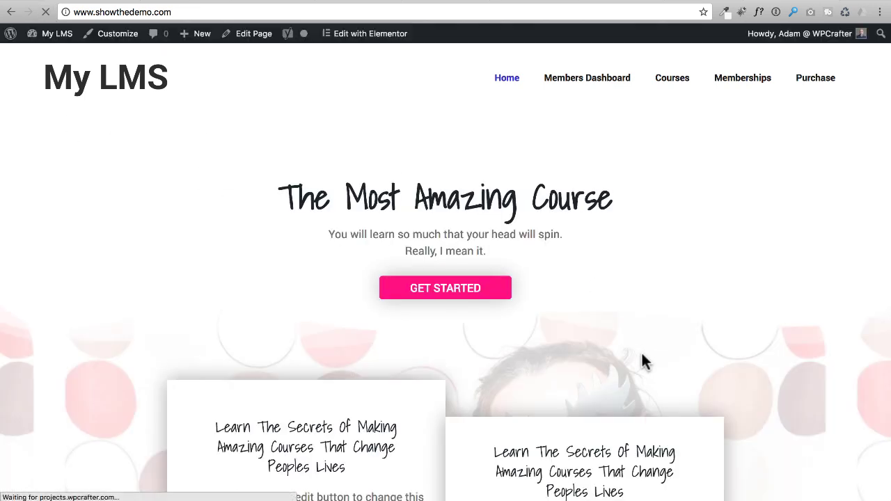
Step: Open the "Teach And Grow Rich" comment thread on the live homepage and mark it as resolved
left_click(857, 440)
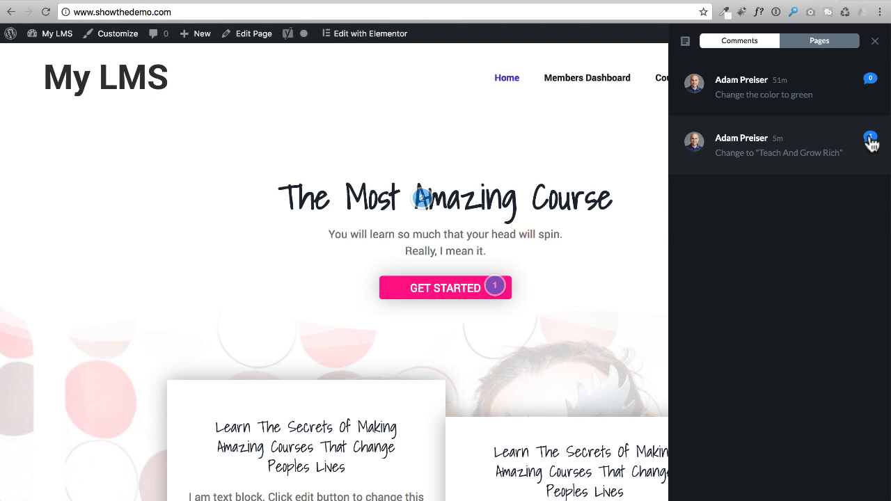
left_click(799, 151)
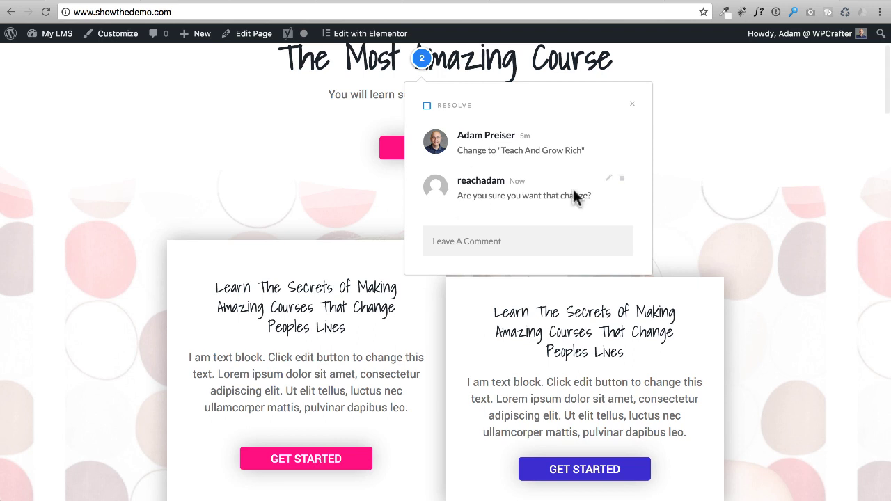
left_click(427, 108)
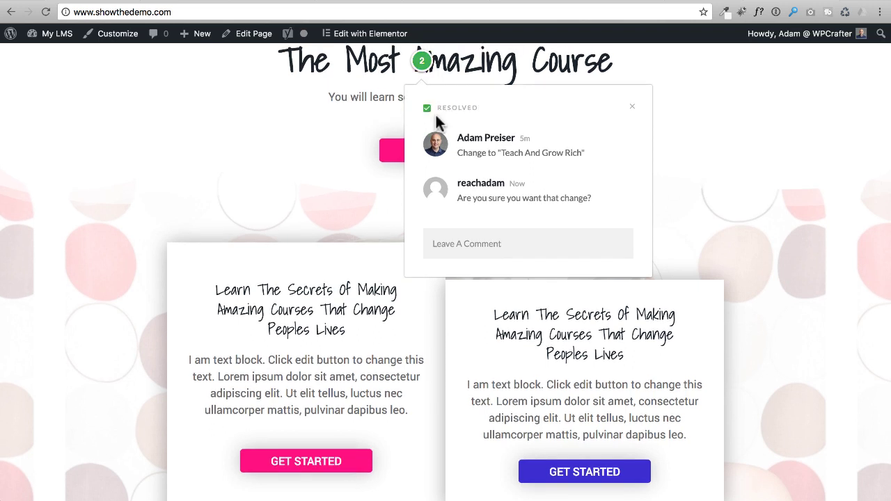
scroll(436, 115, "up", 2)
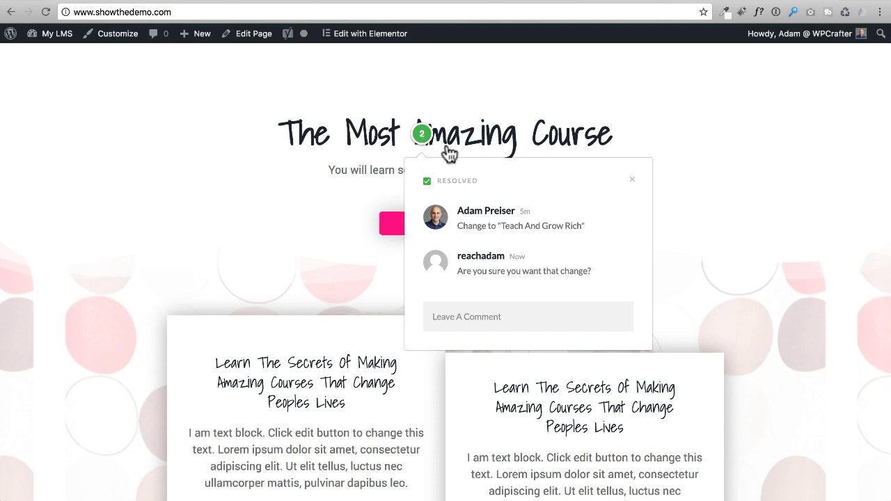
Step: Examine the live site's comment list and its list of commented pages in the ProjectHuddle sidebar
left_click(736, 118)
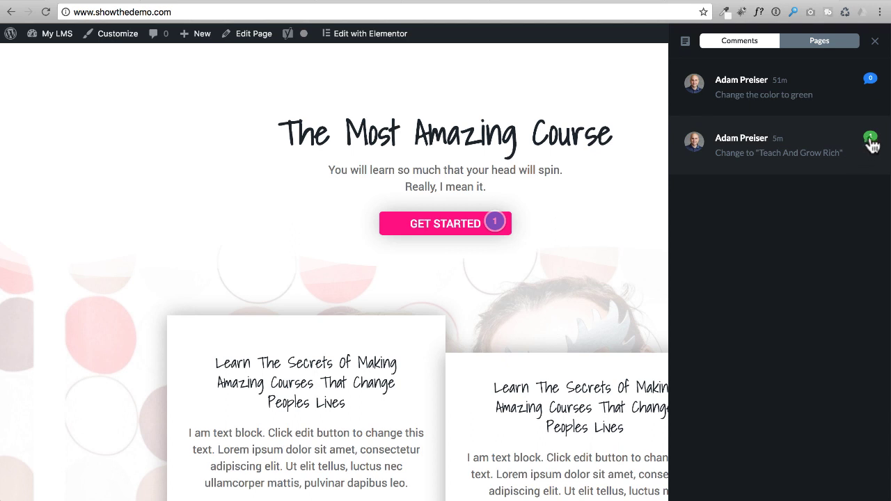
left_click(740, 45)
left_click(814, 44)
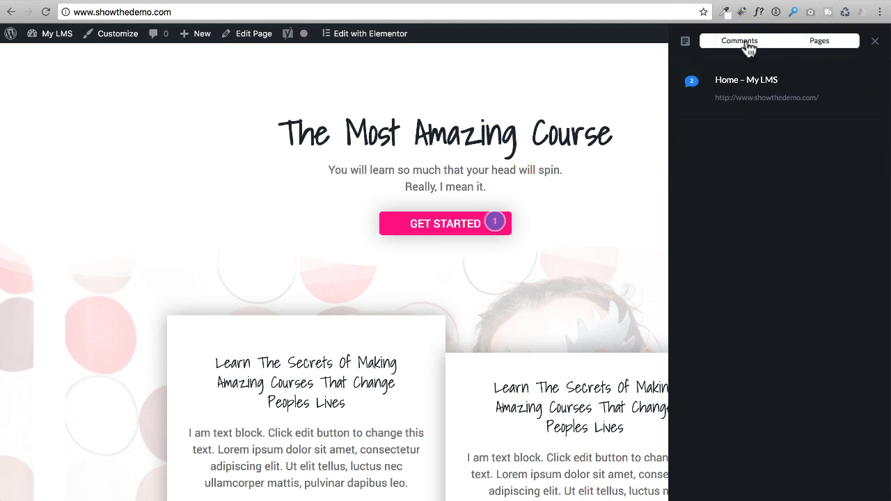
left_click(747, 43)
left_click(827, 45)
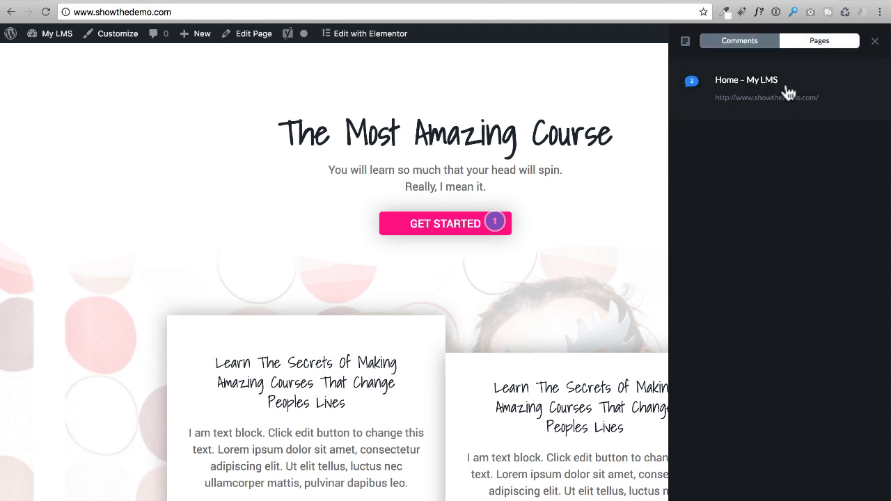
left_click(740, 40)
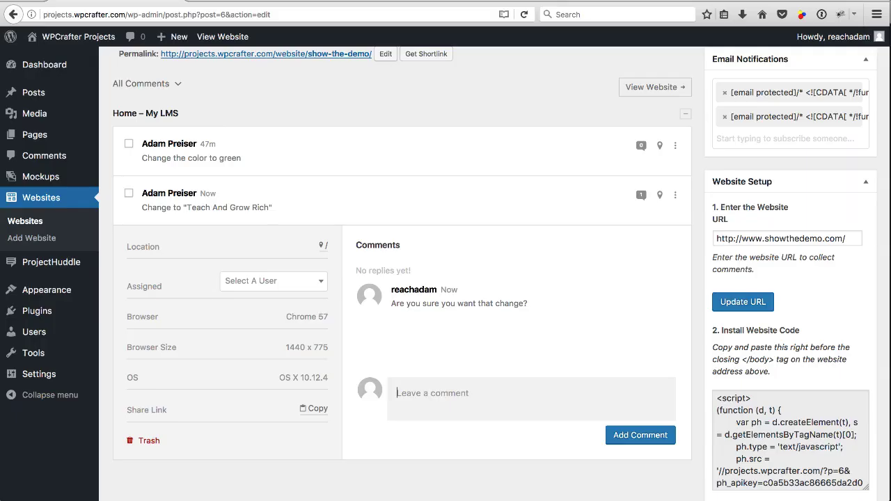
Step: Switch to Firefox, reload the Show The Demo project, and expand its resolved threads for review
left_click(524, 15)
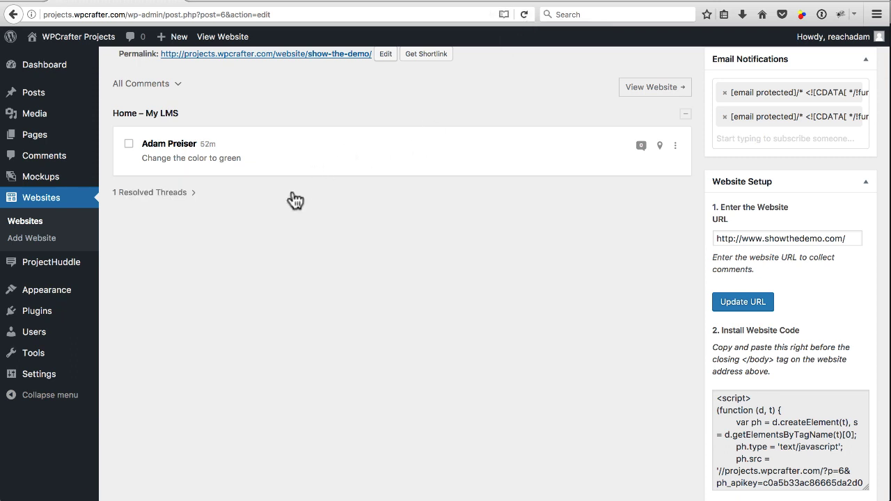
scroll(279, 171, "up", 2)
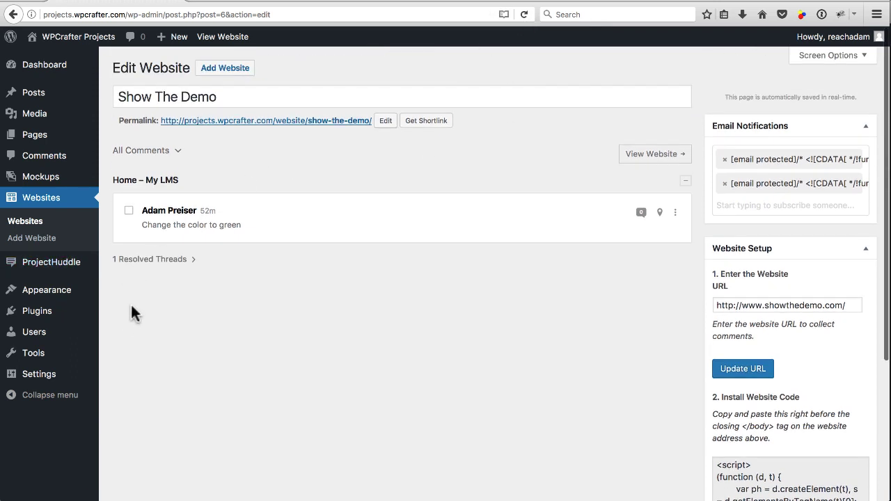
left_click(172, 263)
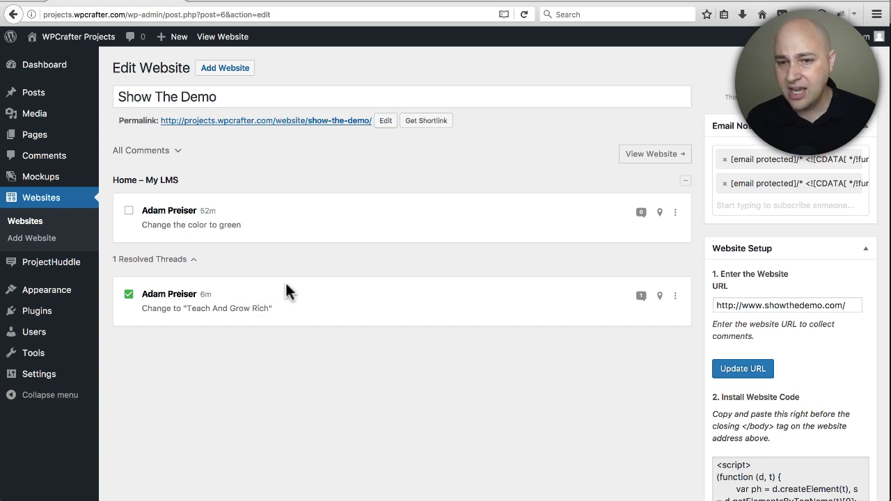
mouse_move(47, 182)
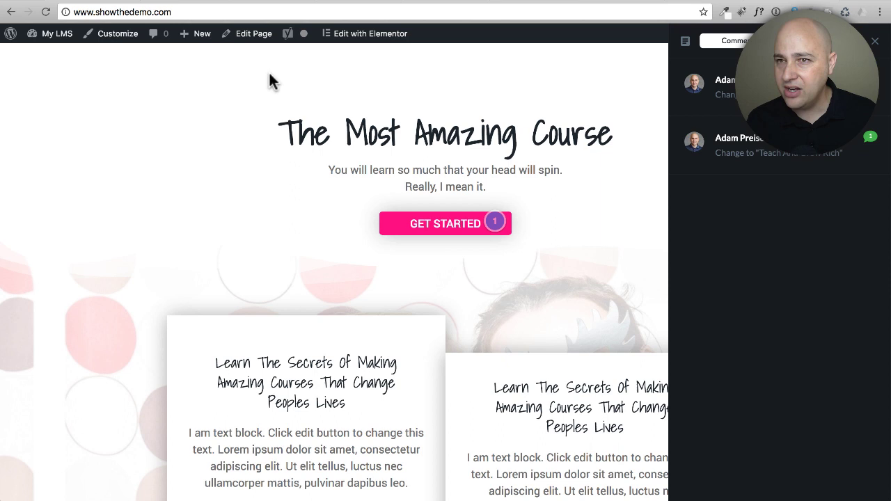
Step: Switch to Chrome, look over the projecthuddle.io homepage and its navigation, and return to the live Show The Demo page
left_click(341, 2)
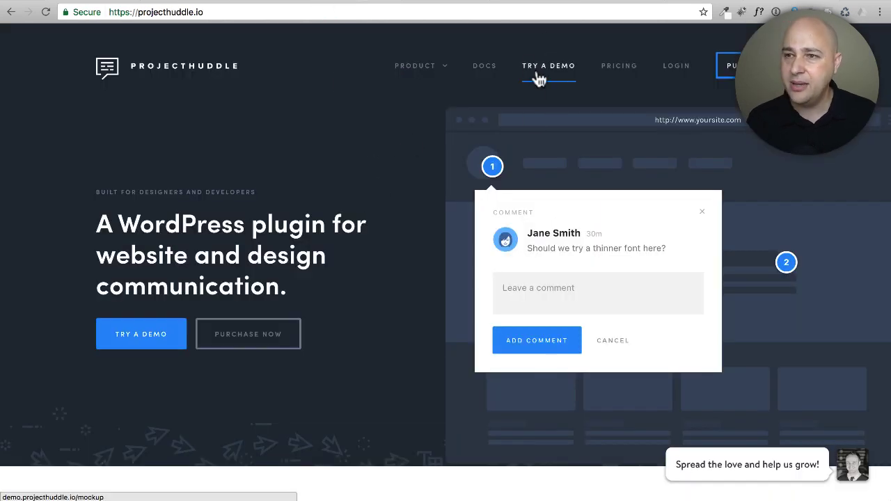
mouse_move(424, 69)
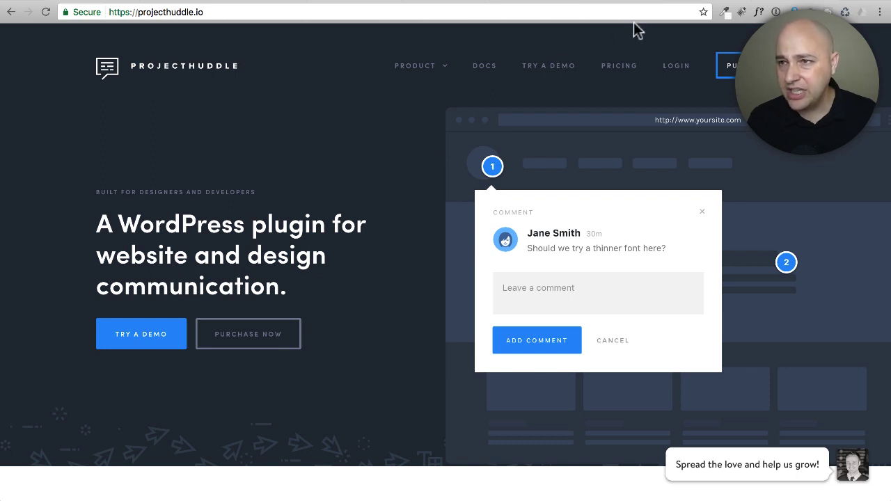
left_click(695, 1)
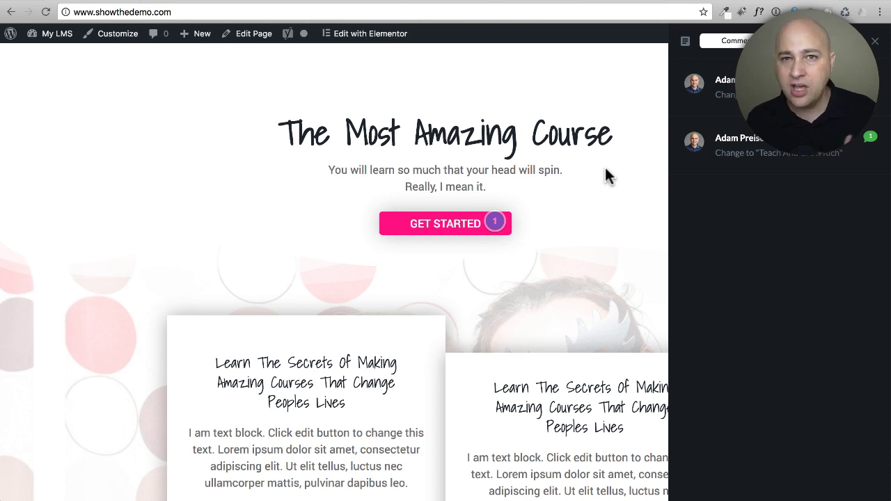
Step: Start a new comment on the first testimonial's photo on the live homepage and discard it without entering text
scroll(265, 183, "down", 10)
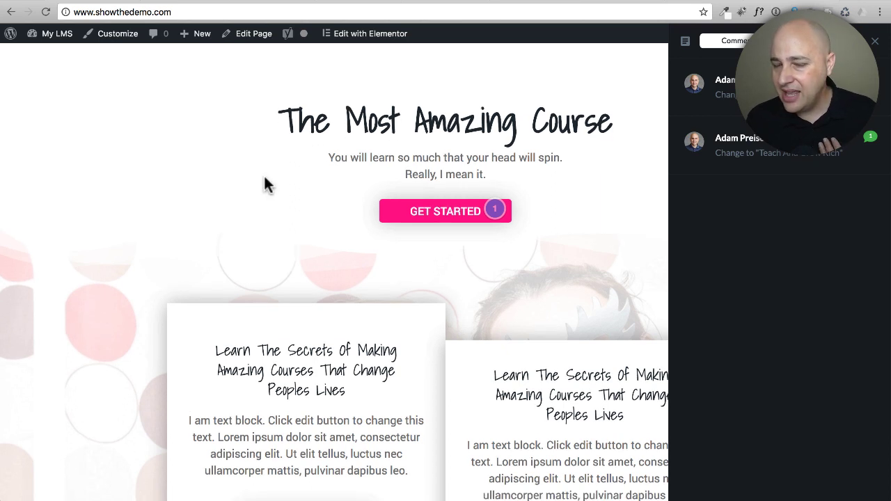
scroll(264, 183, "up", 1)
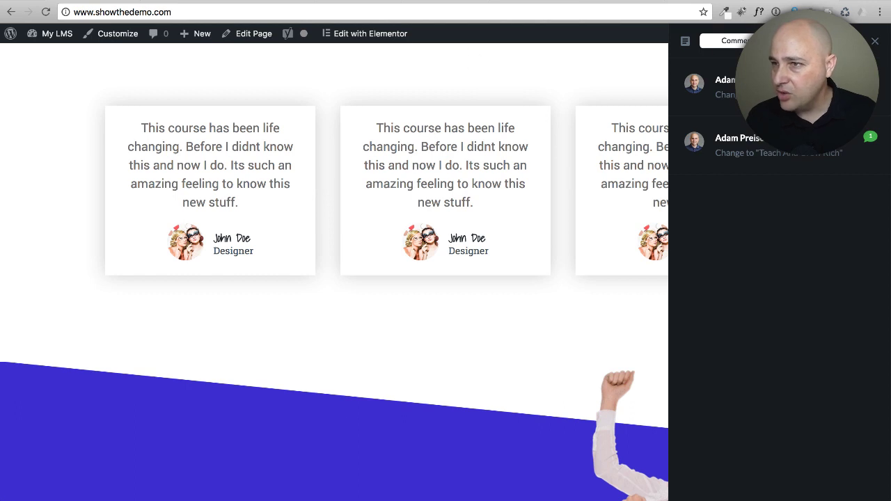
left_click(876, 41)
left_click(855, 468)
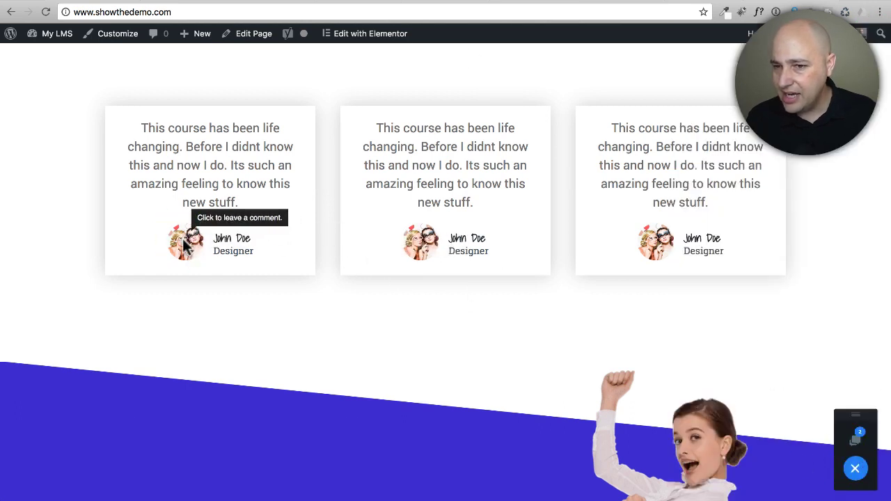
left_click(183, 239)
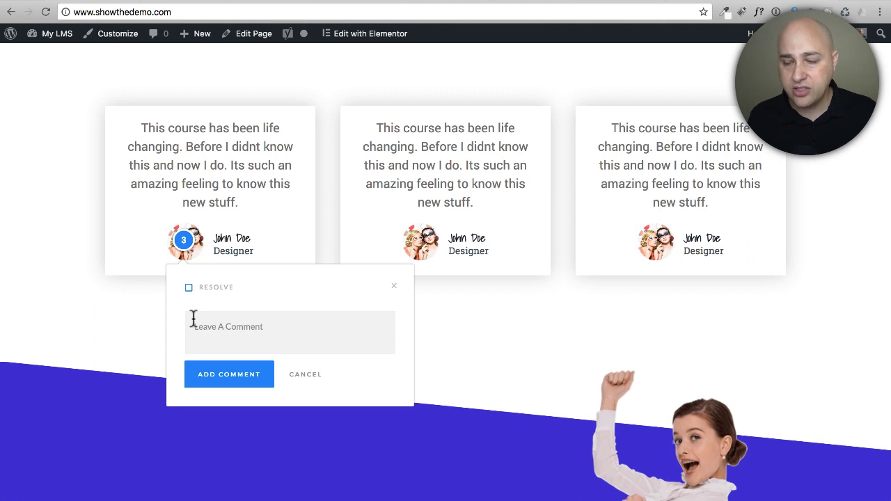
left_click(394, 286)
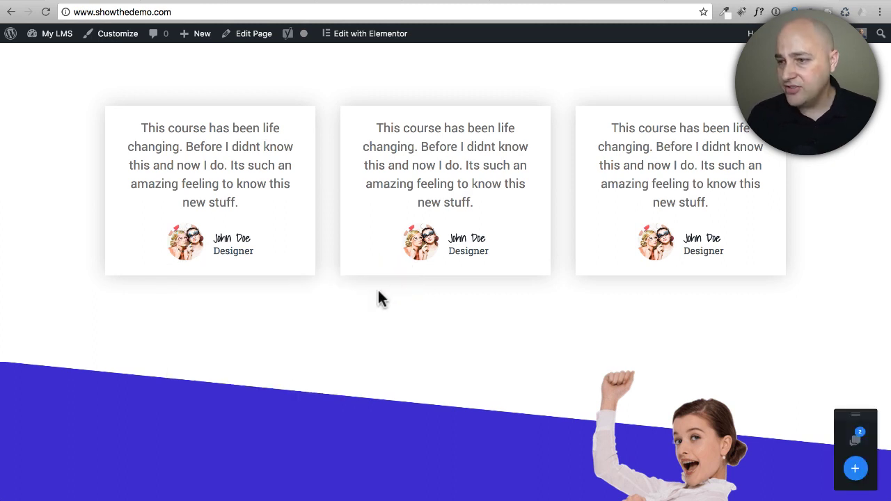